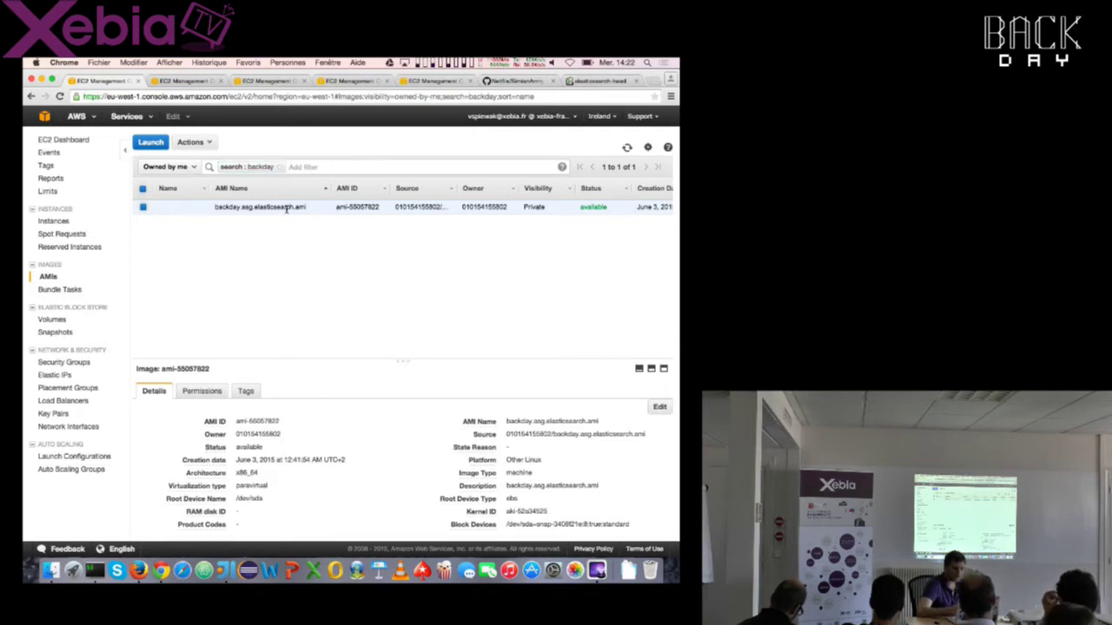
Review the details of the backday.asg.elasticsearch.ami image and highlight its AMI ID
drag(237, 422, 280, 421)
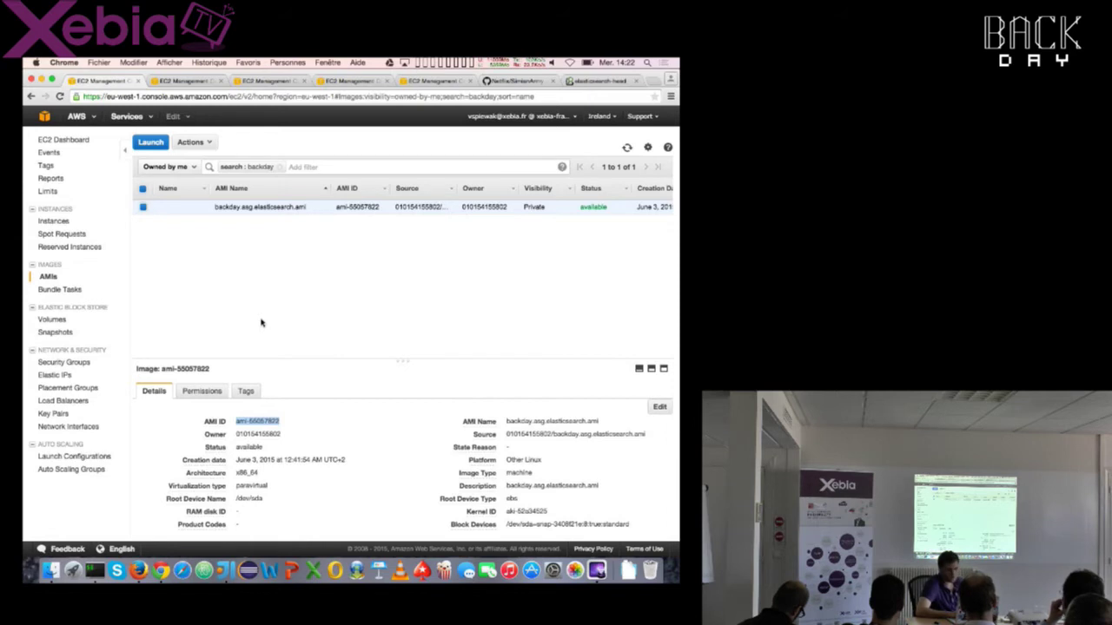
scroll(260, 322, right, 3)
scroll(260, 323, left, 3)
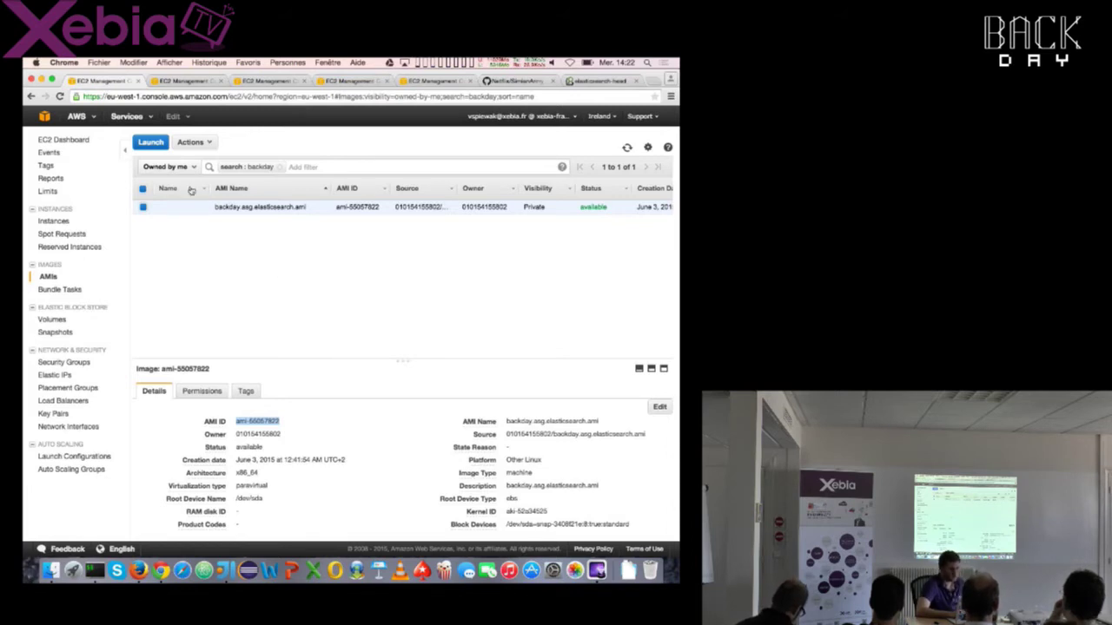
right_click(248, 421)
click(270, 421)
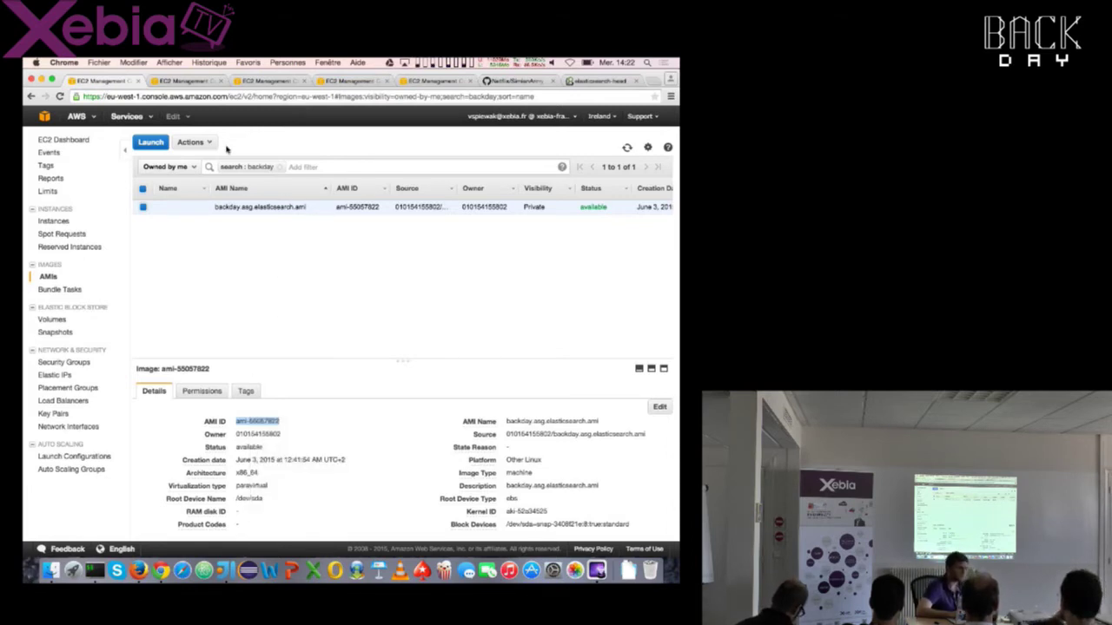
View the backday-asg-elasticsearch-elb load balancer's description at a larger zoom and highlight its A Record DNS name
click(187, 81)
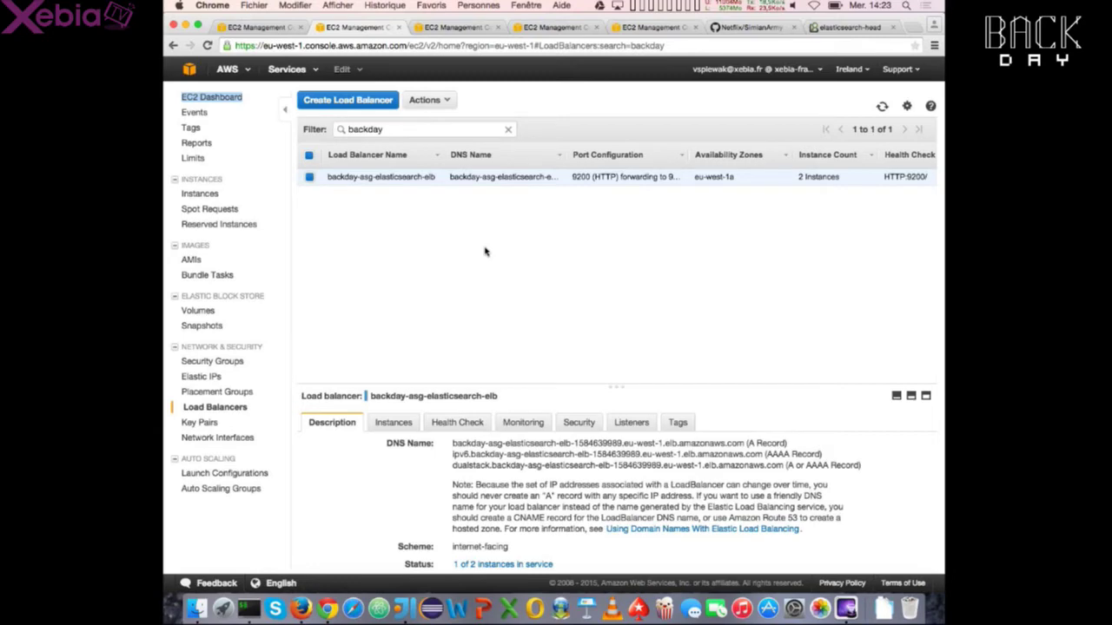
key(super+plus)
key(super+plus)
key(super+plus)
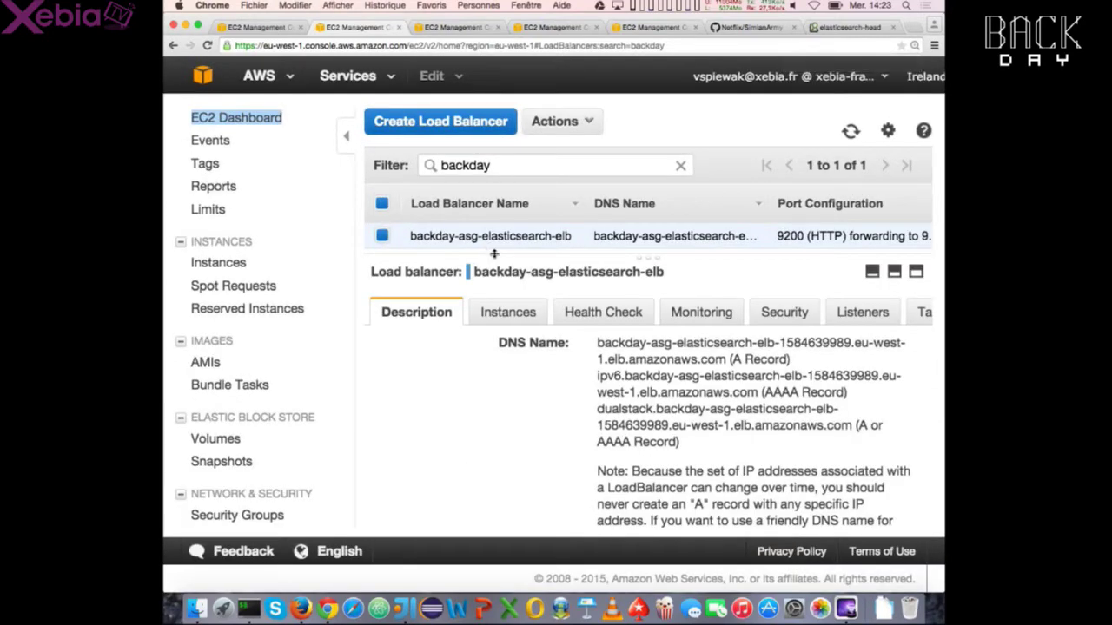
drag(495, 256, 497, 305)
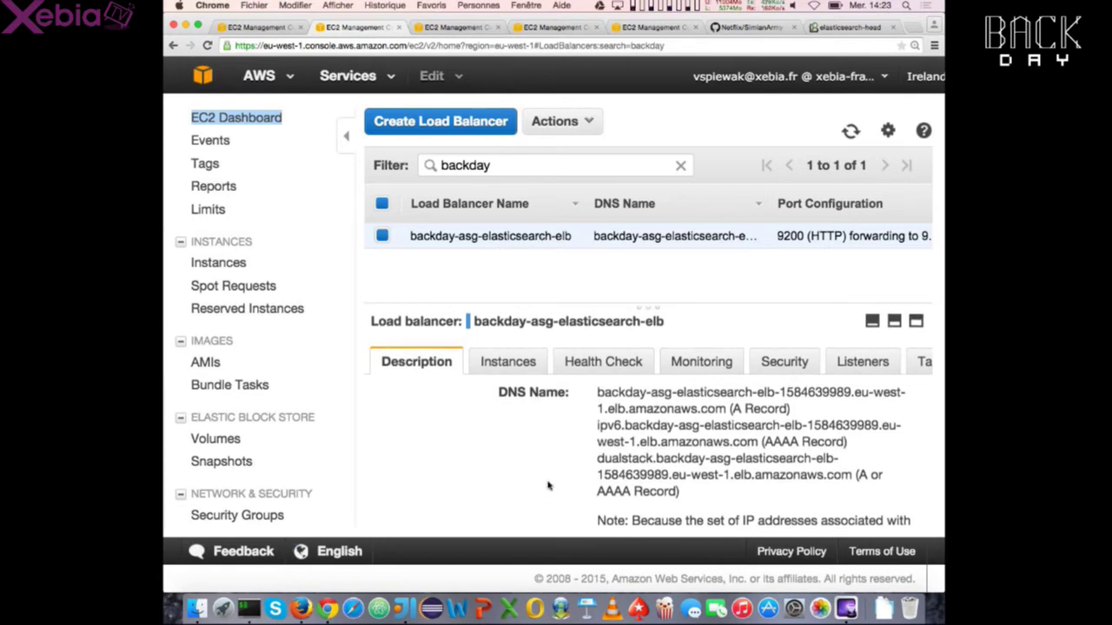
click(608, 397)
drag(608, 398, 726, 408)
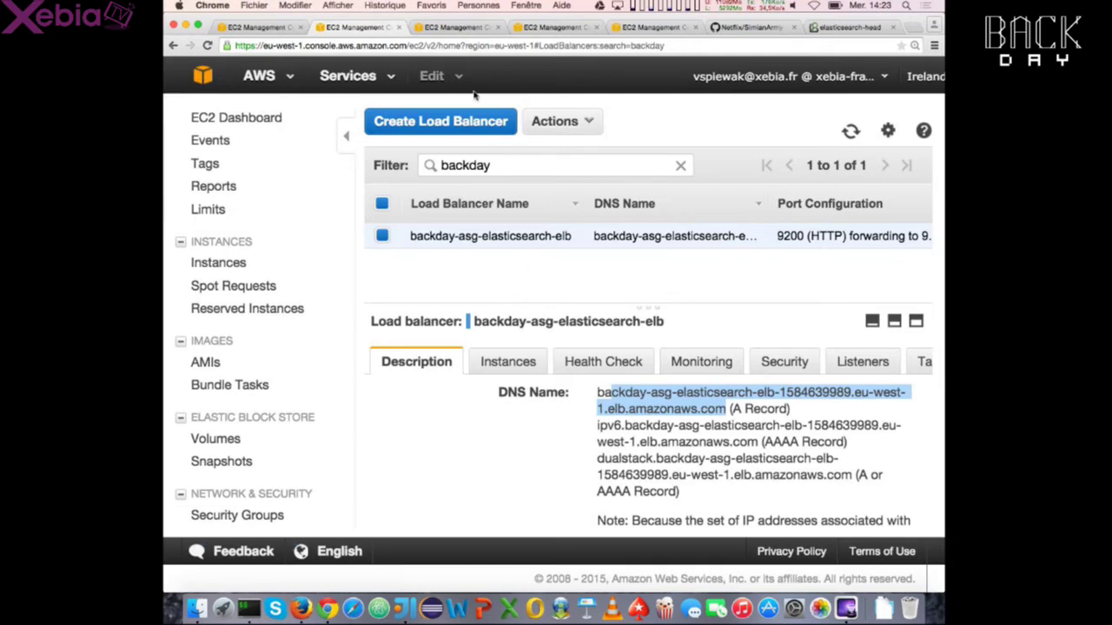
Examine the backday.asg.elasticsearch launch configuration's details, including its AMI, key name and security group, and highlight its name
click(470, 32)
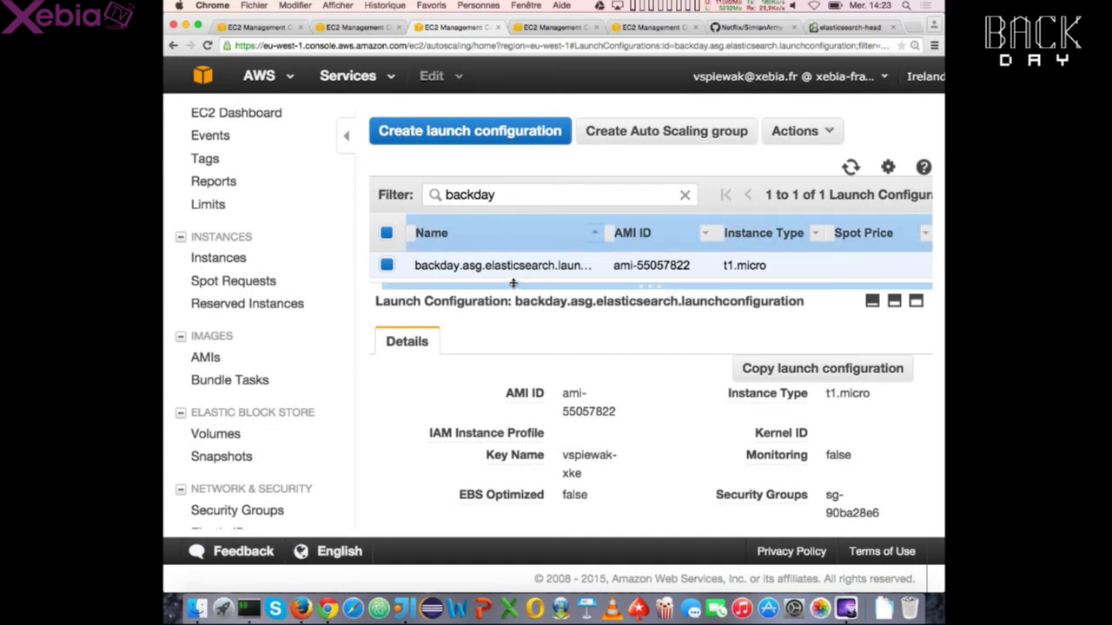
drag(513, 284, 508, 306)
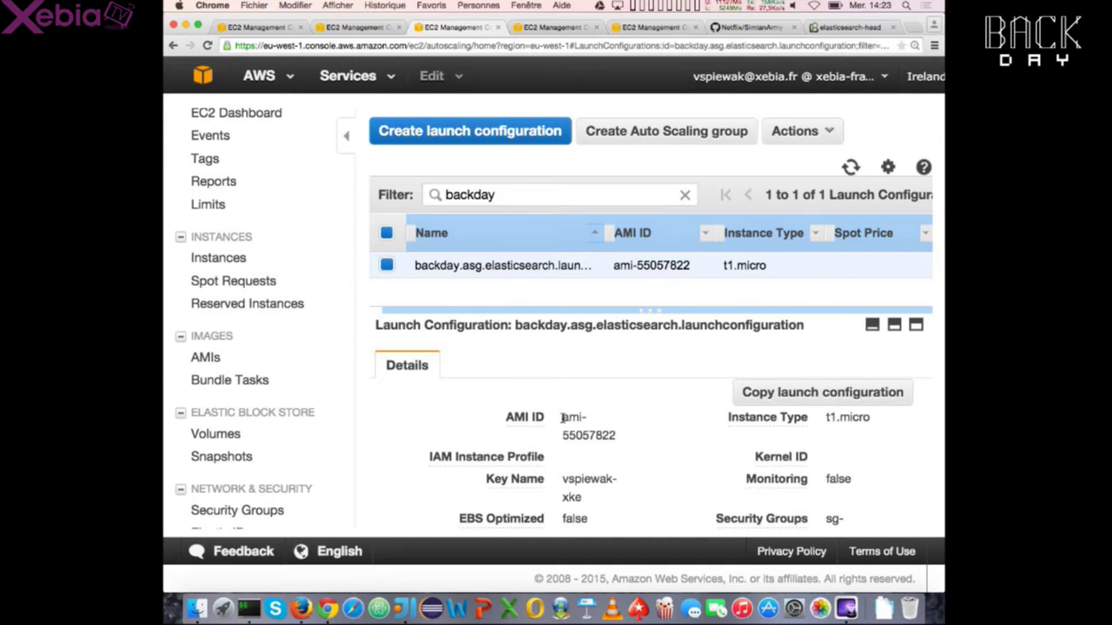
scroll(562, 408, down, 2)
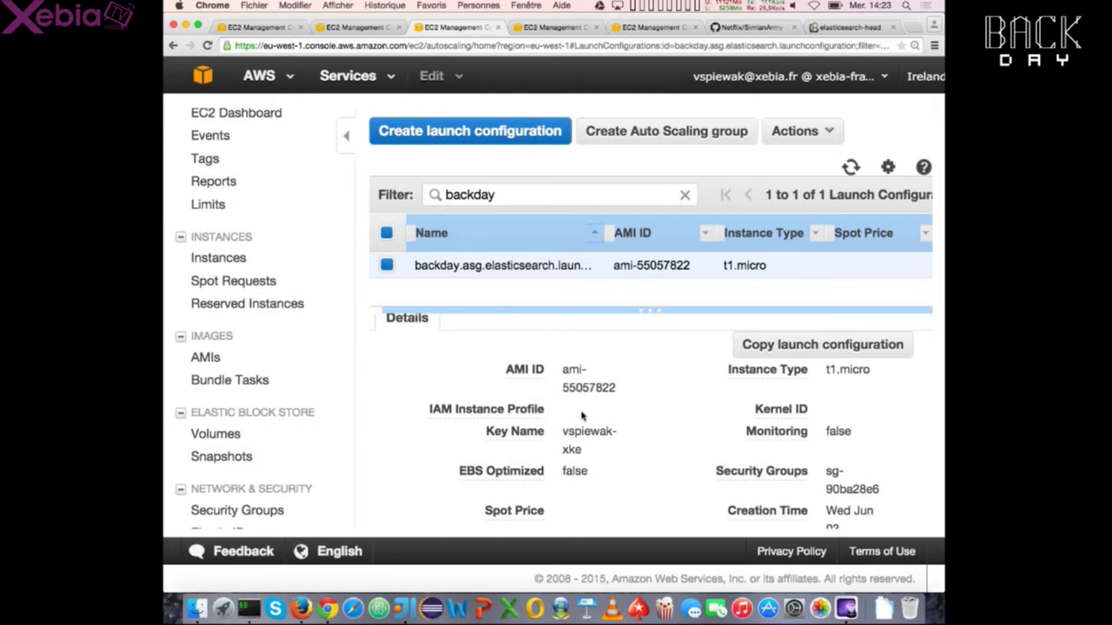
scroll(582, 417, down, 1)
scroll(582, 417, down, 2)
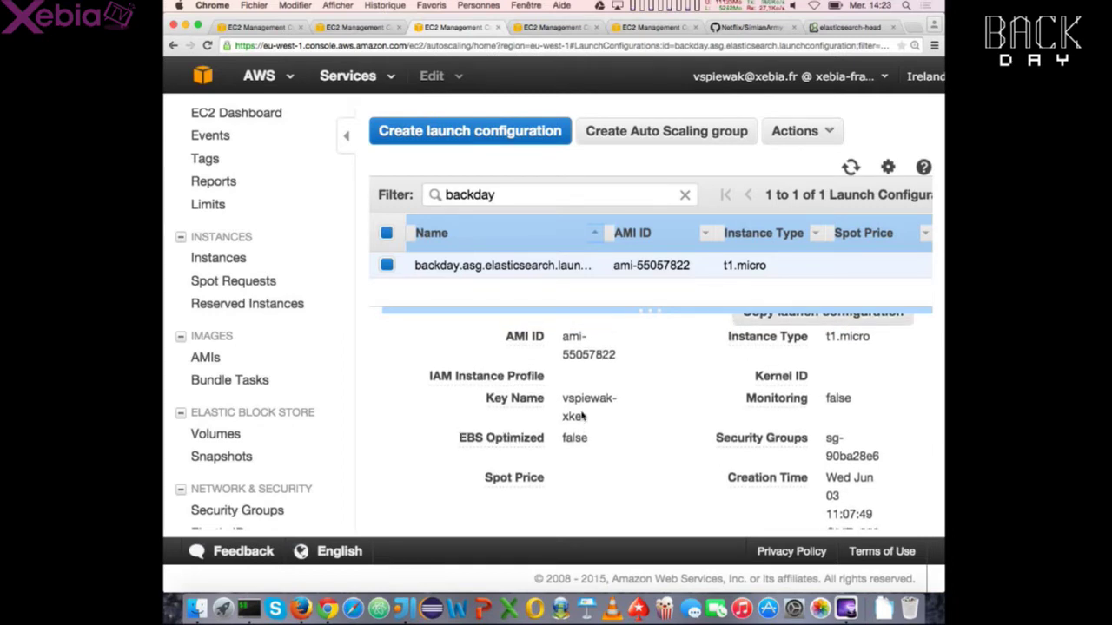
scroll(582, 417, down, 10)
scroll(582, 416, down, 3)
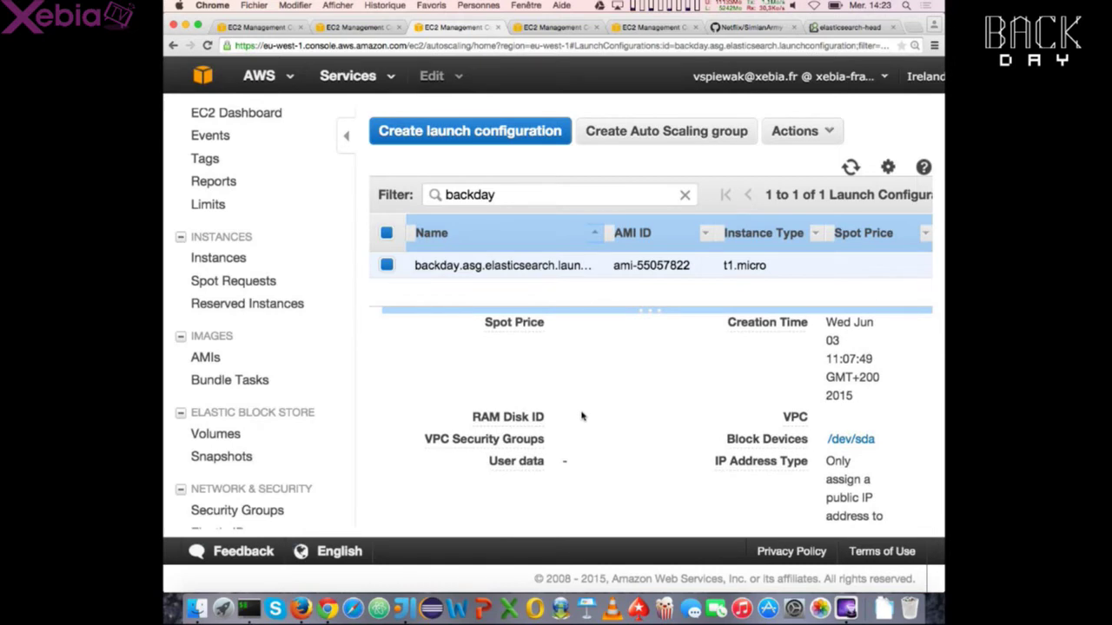
scroll(582, 417, up, 8)
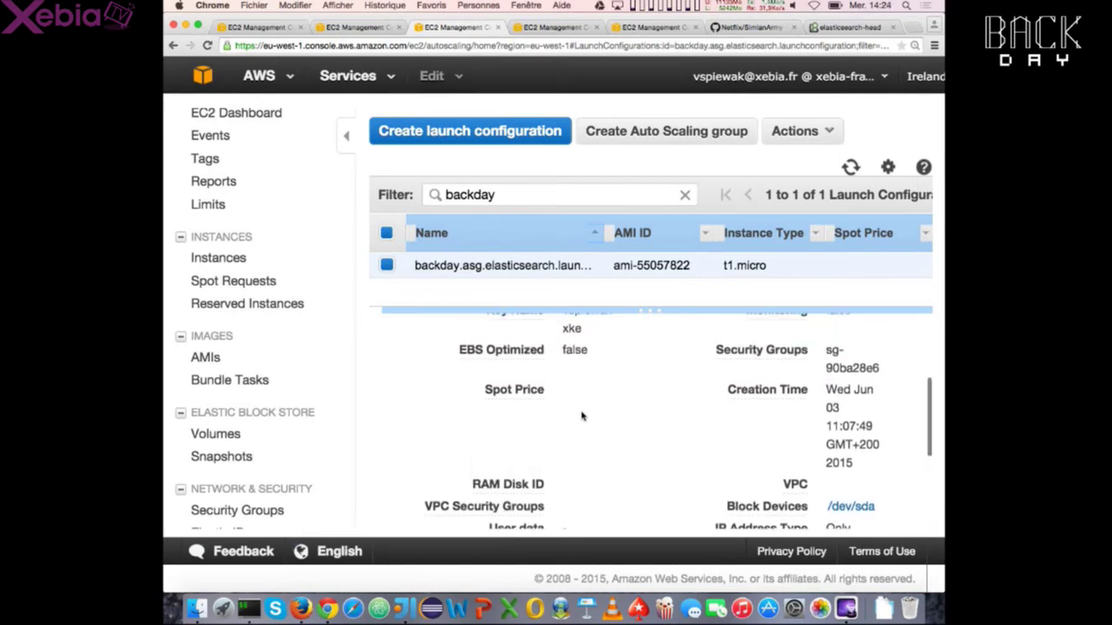
scroll(582, 417, up, 1)
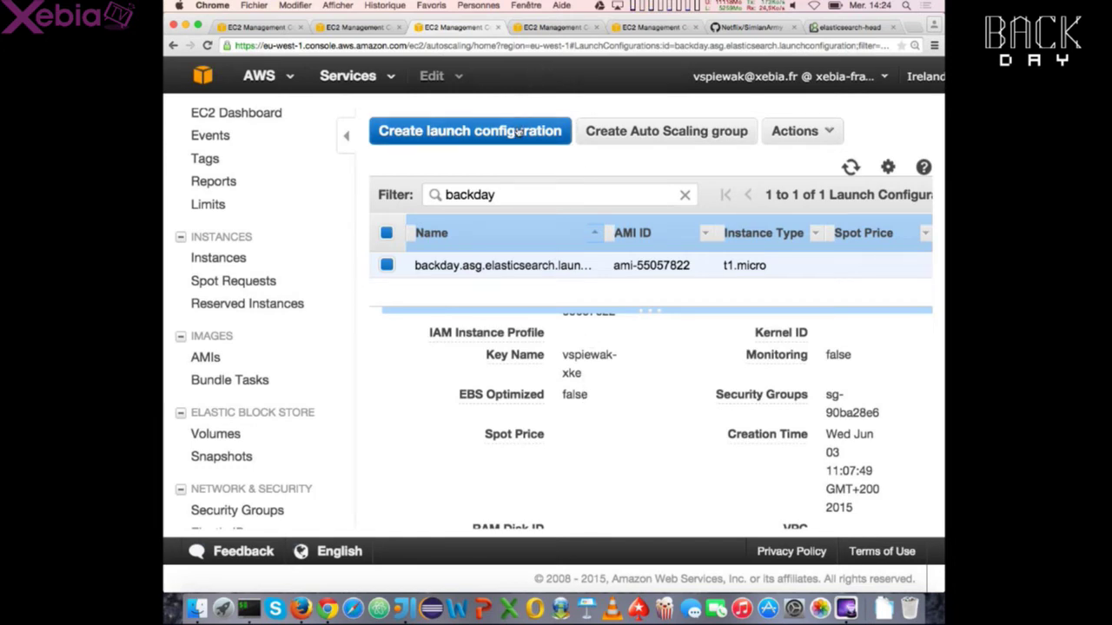
click(534, 283)
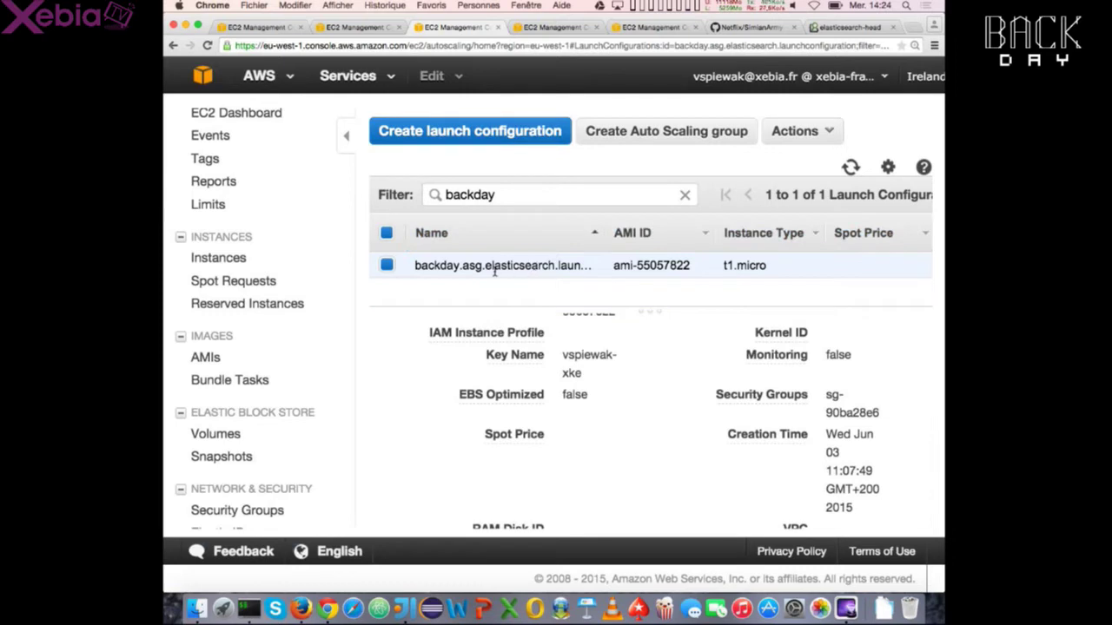
drag(422, 264, 603, 268)
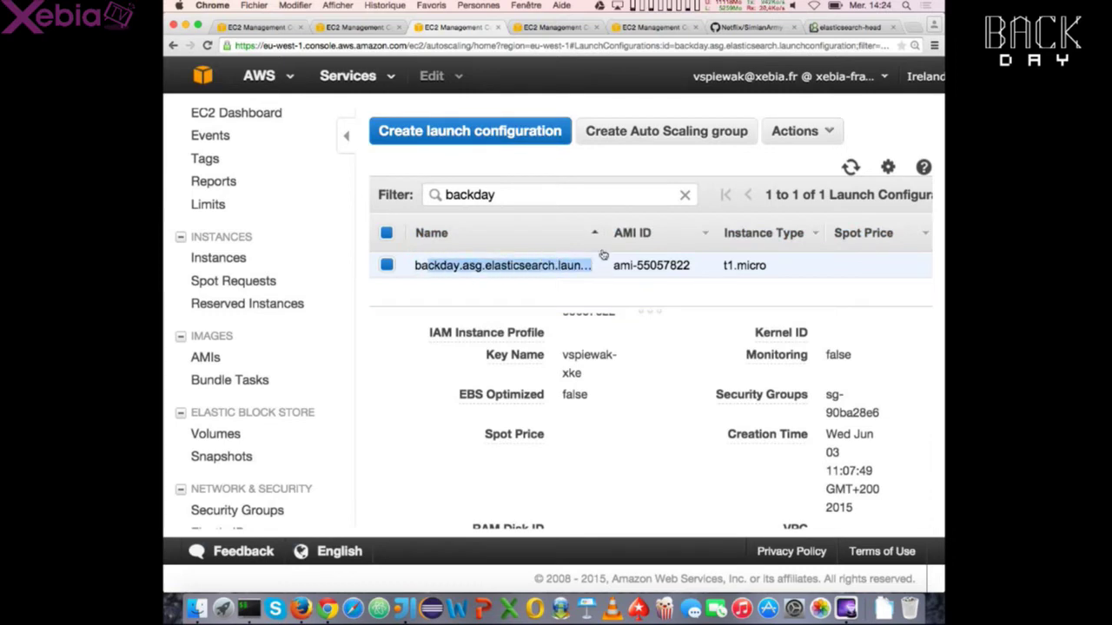
Examine the backday Auto Scaling group's details: its launch configuration, load balancer, and desired, minimum and maximum capacity
click(569, 29)
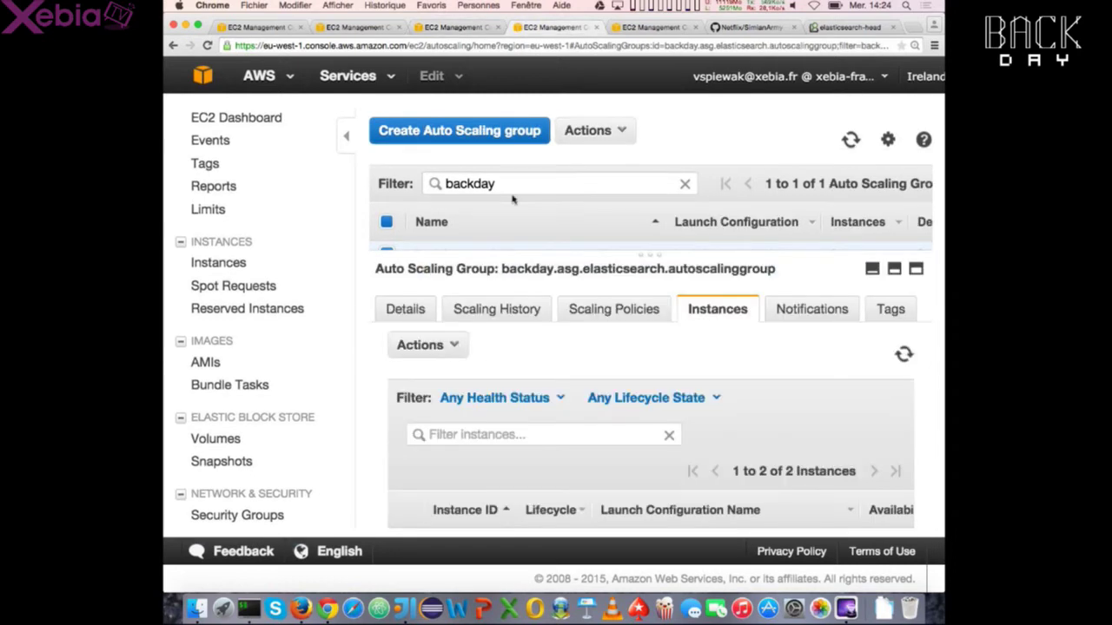
click(427, 317)
drag(521, 252, 511, 302)
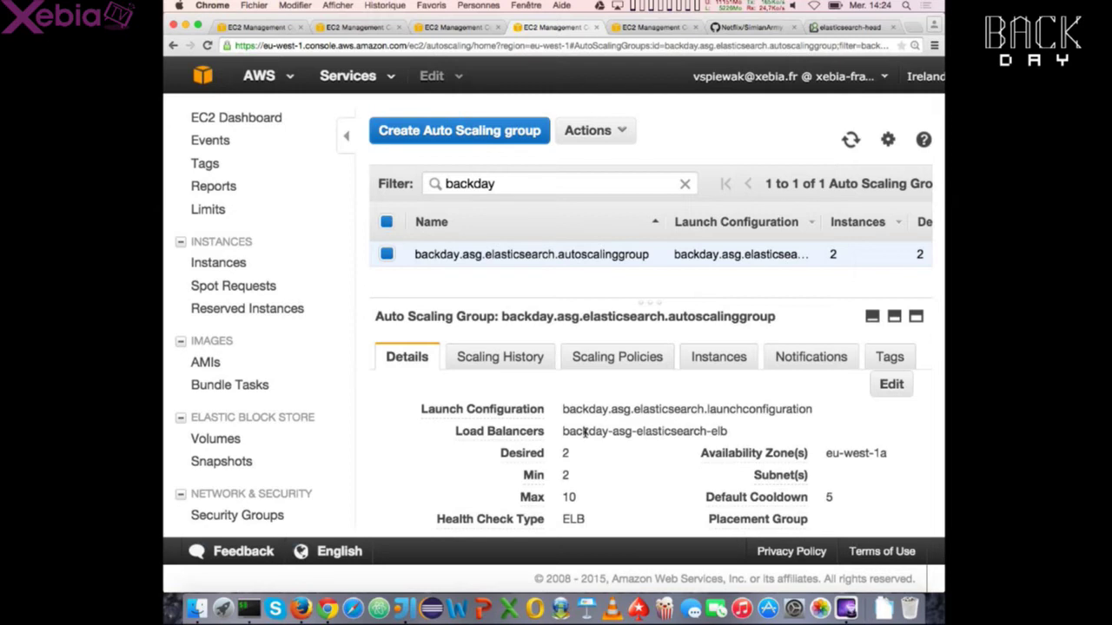
drag(584, 431, 611, 409)
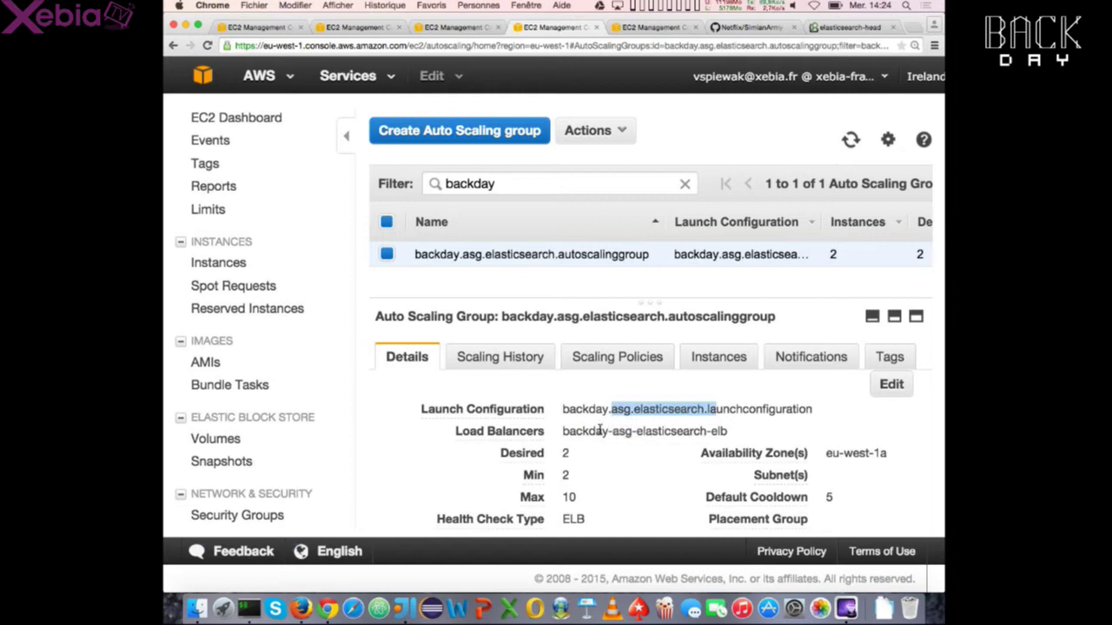
scroll(596, 434, down, 2)
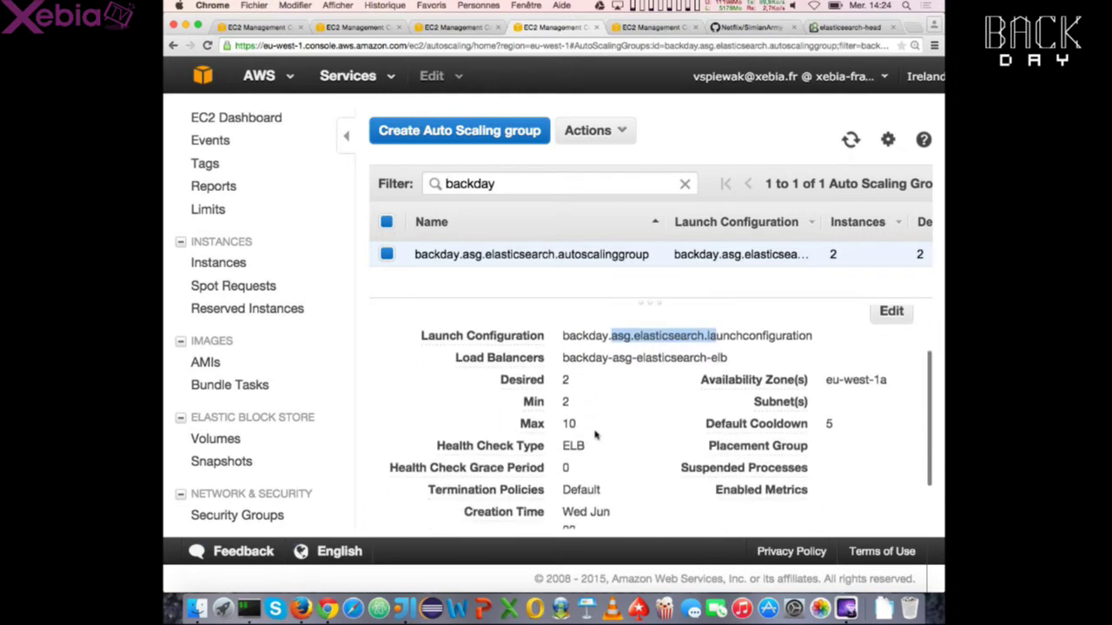
double_click(580, 379)
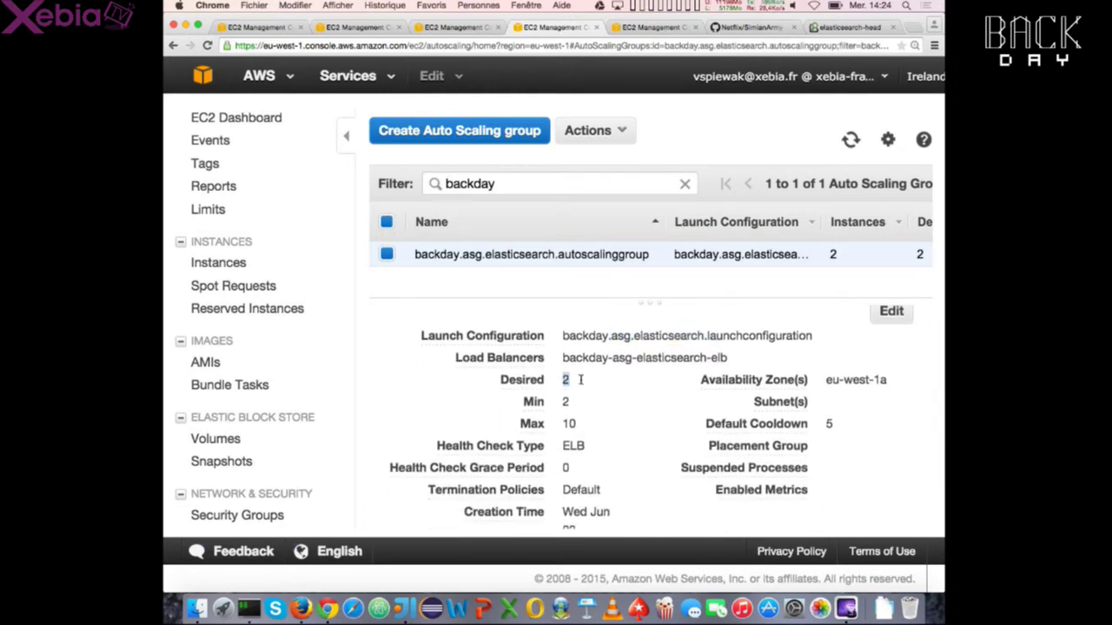
double_click(566, 402)
double_click(571, 424)
scroll(582, 423, down, 2)
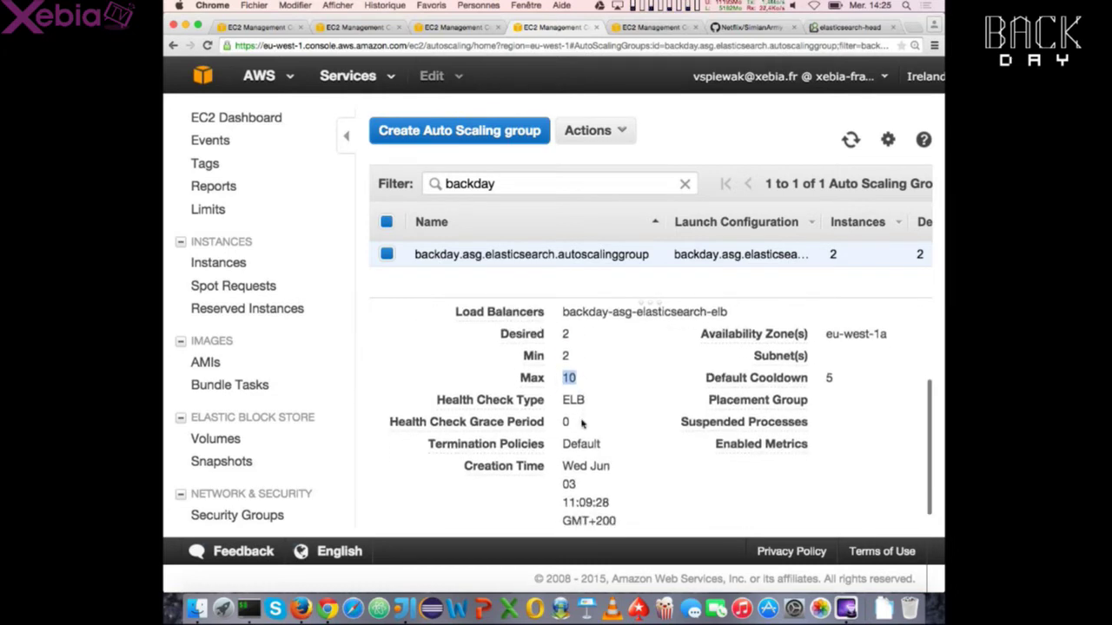
scroll(580, 424, up, 5)
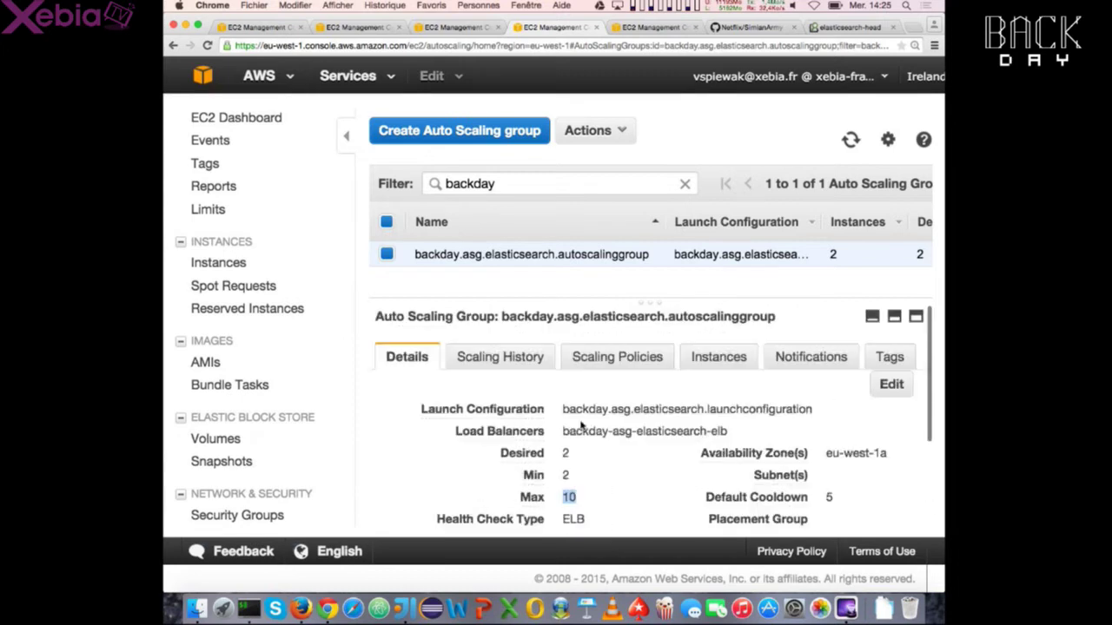
Check the Auto Scaling group's scaling policies and its list of member instances
click(584, 356)
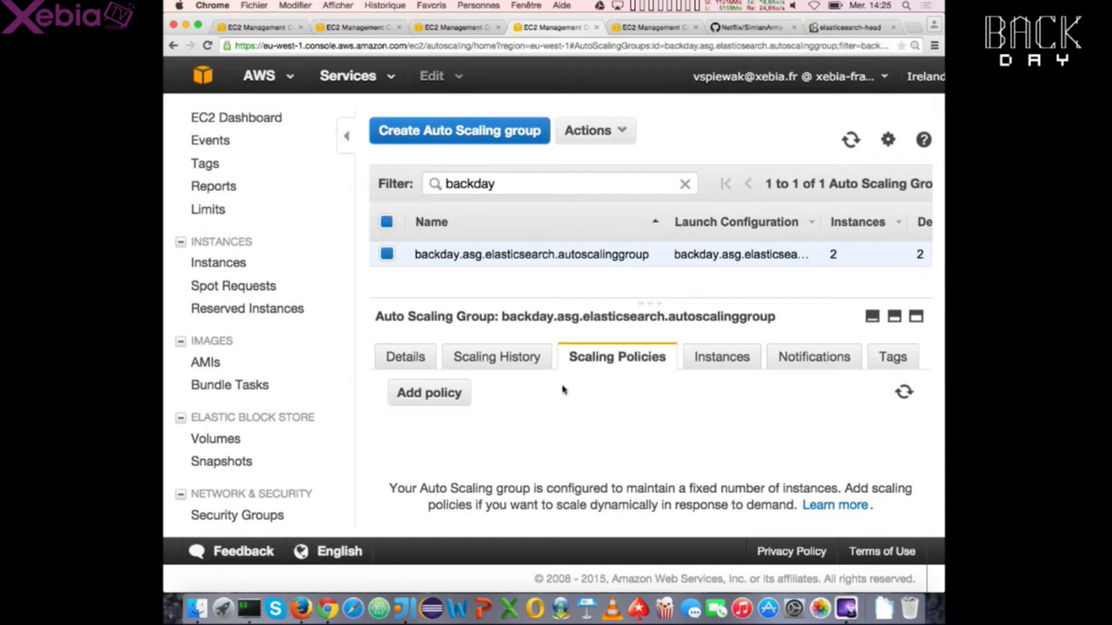
click(690, 361)
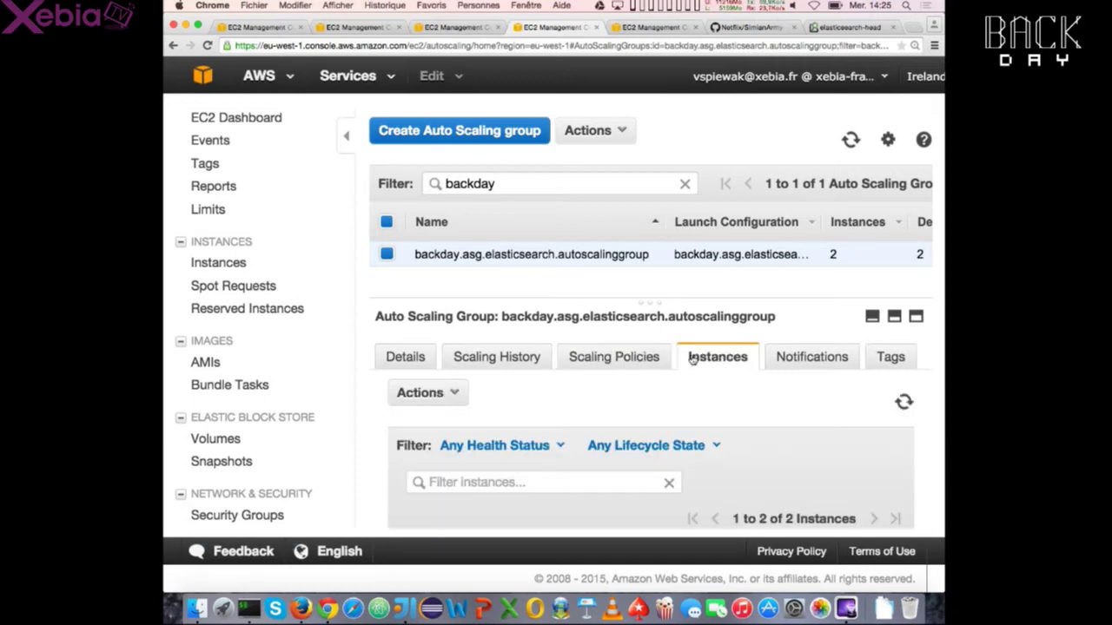
scroll(643, 419, down, 3)
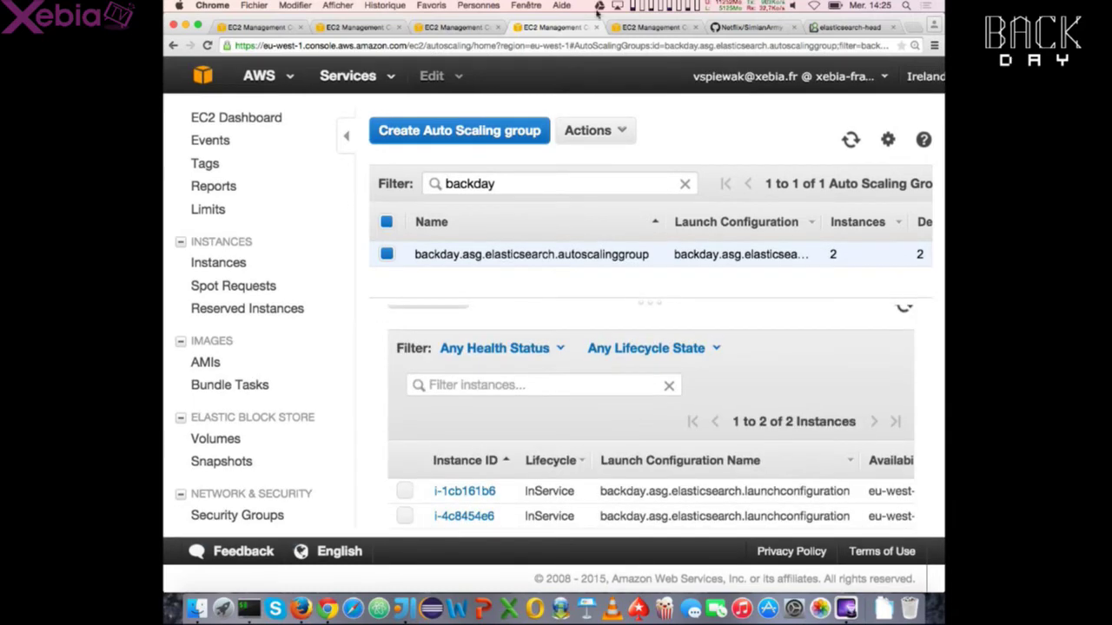
Refresh the running backday.asg instances list and view the cluster overview in elasticsearch-head, highlighting part of its address
click(634, 28)
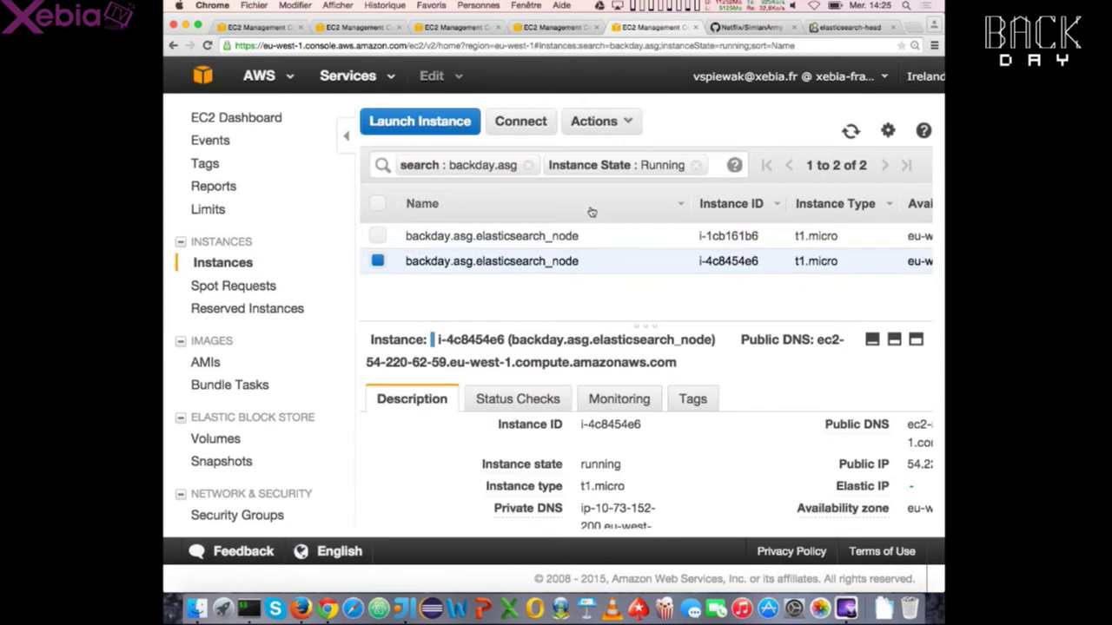
click(849, 132)
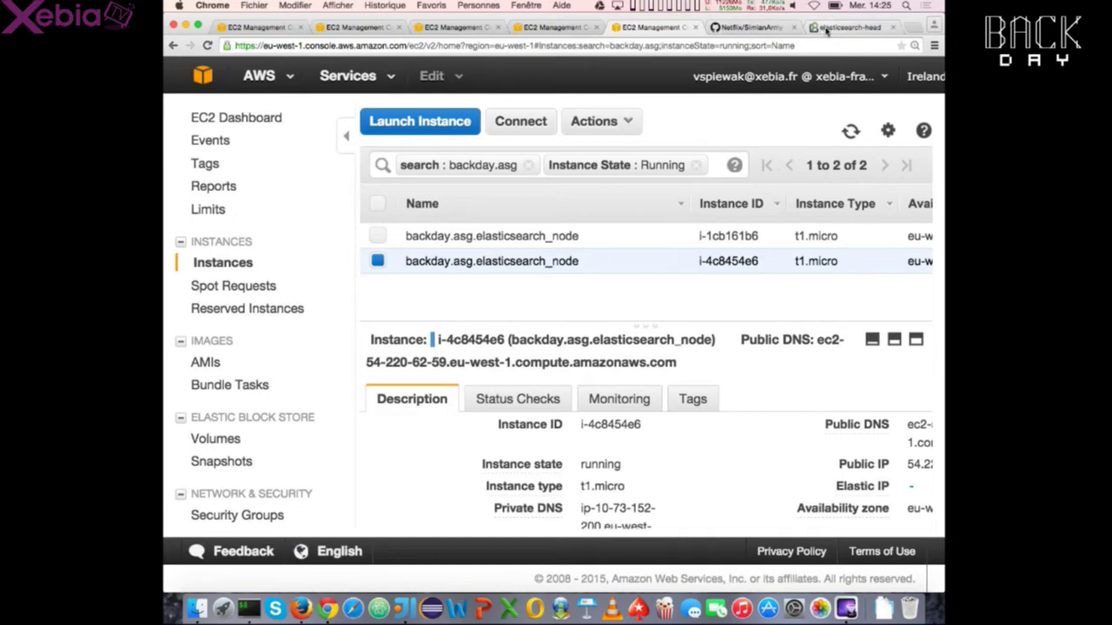
drag(793, 32, 744, 32)
click(741, 42)
drag(483, 46, 576, 46)
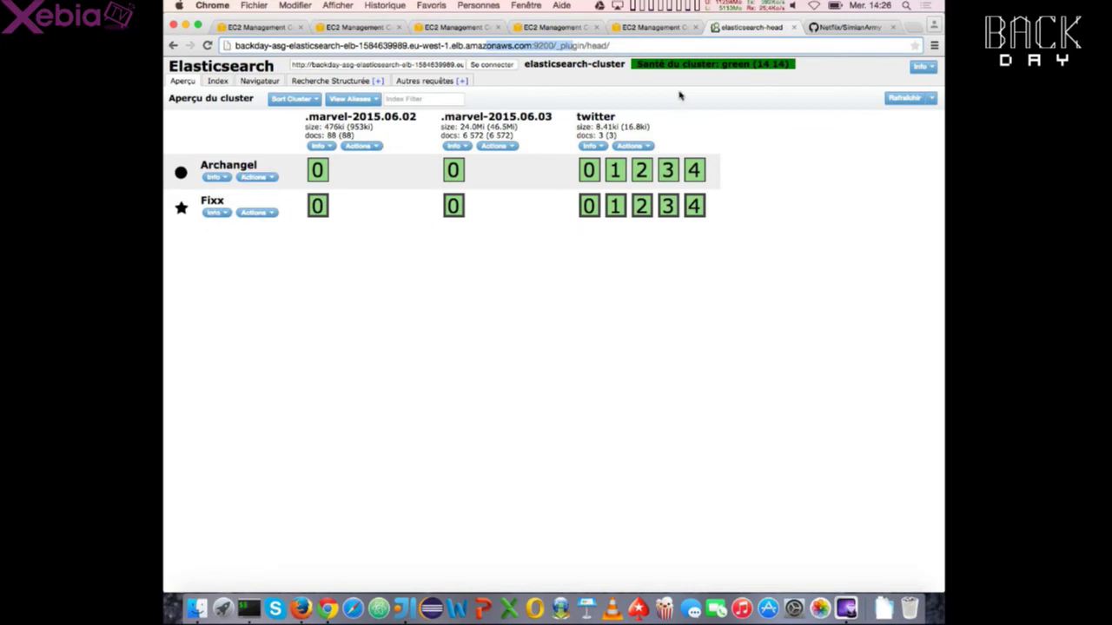
Start creating a new scaling policy for the backday.asg.elasticsearch.autoscalinggroup Auto Scaling group
click(560, 27)
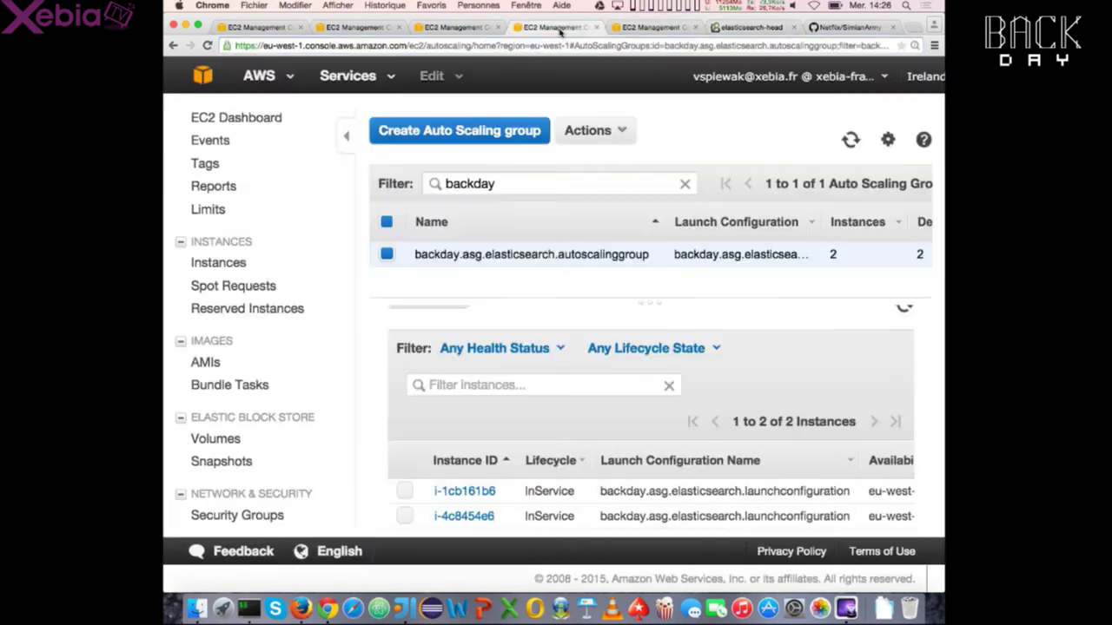
drag(489, 183, 515, 298)
click(514, 298)
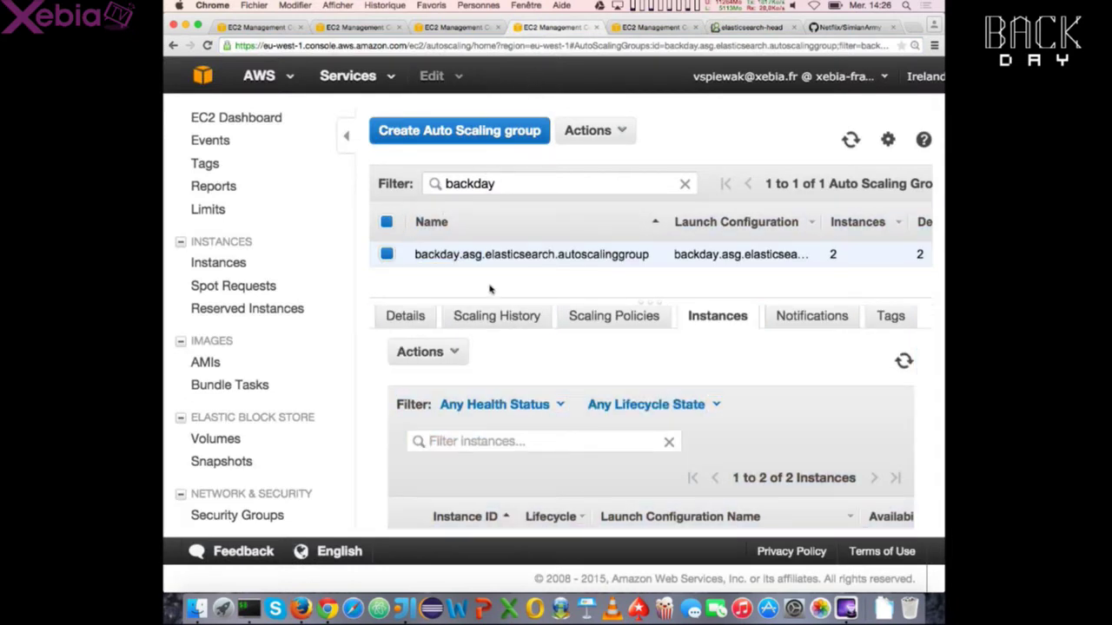
click(581, 360)
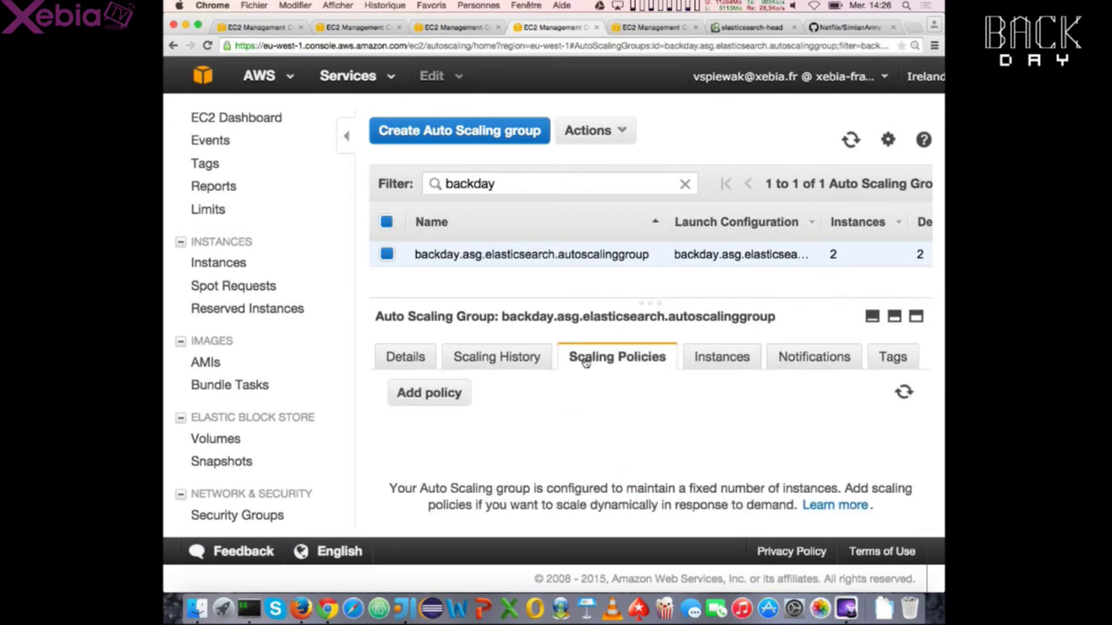
click(464, 392)
scroll(464, 393, down, 3)
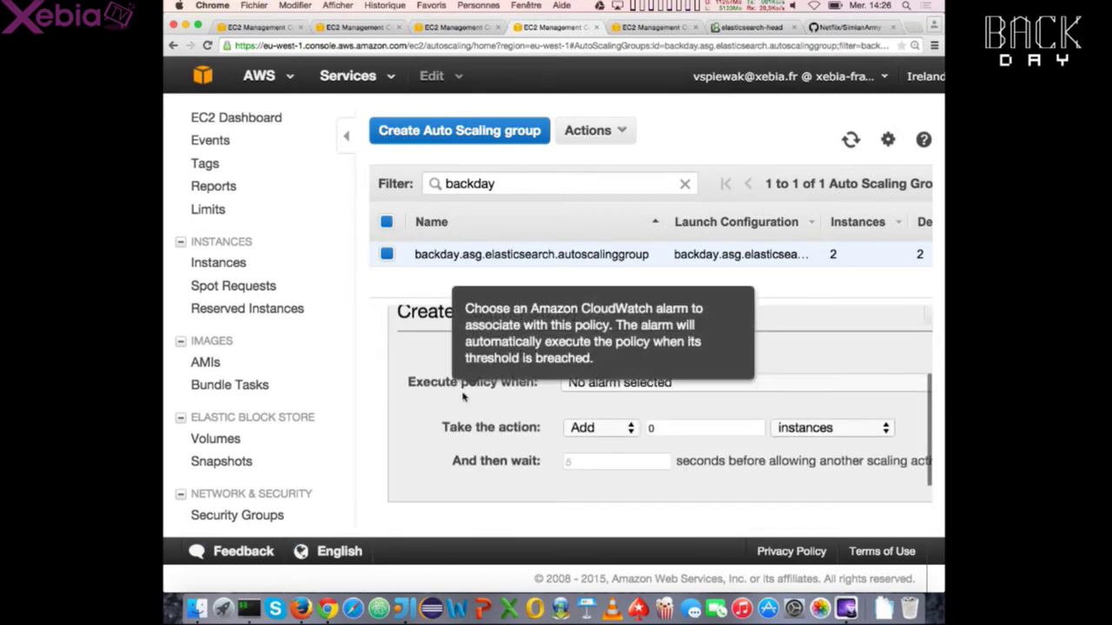
Name the scaling policy my-scaling-policy and check the existing alarms, leaving no alarm selected
click(600, 361)
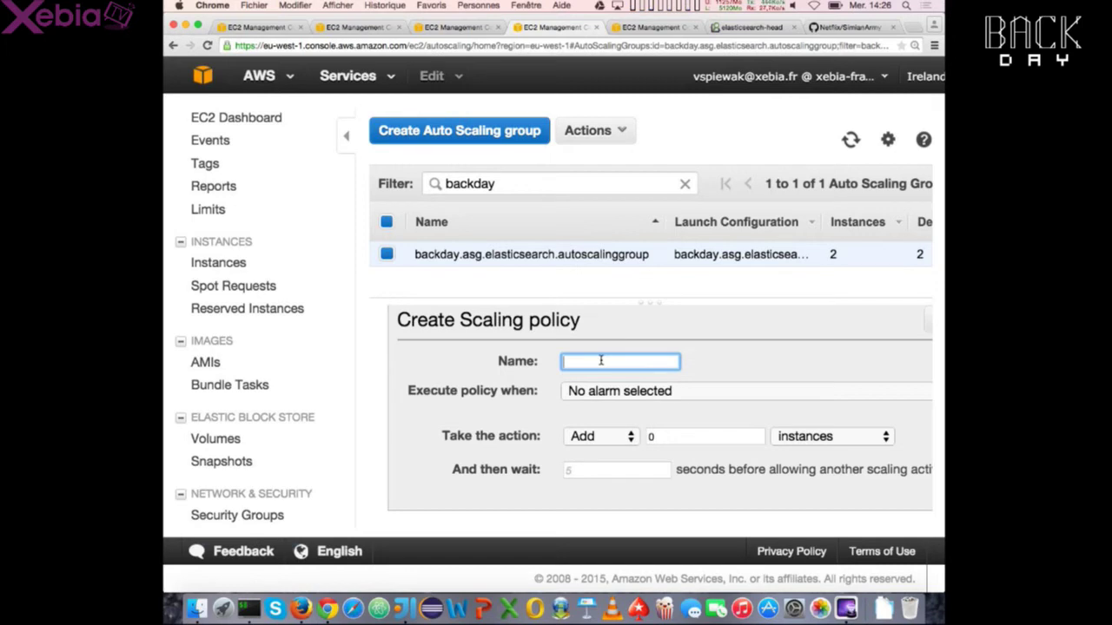
text(my-scla)
text(ing-polo)
text(cy)
click(692, 393)
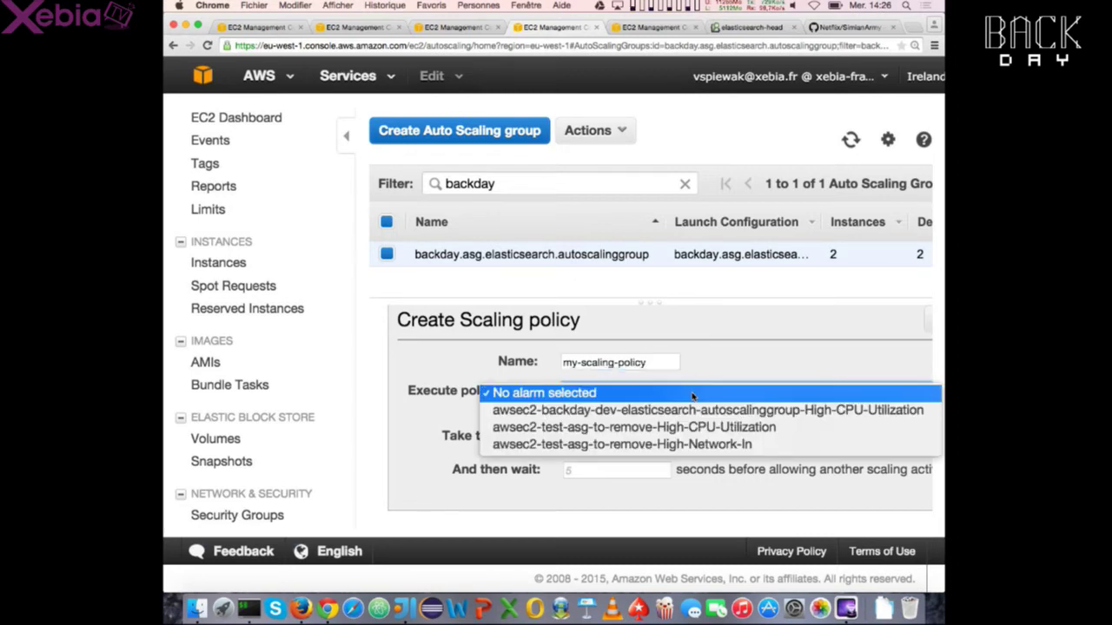
click(693, 395)
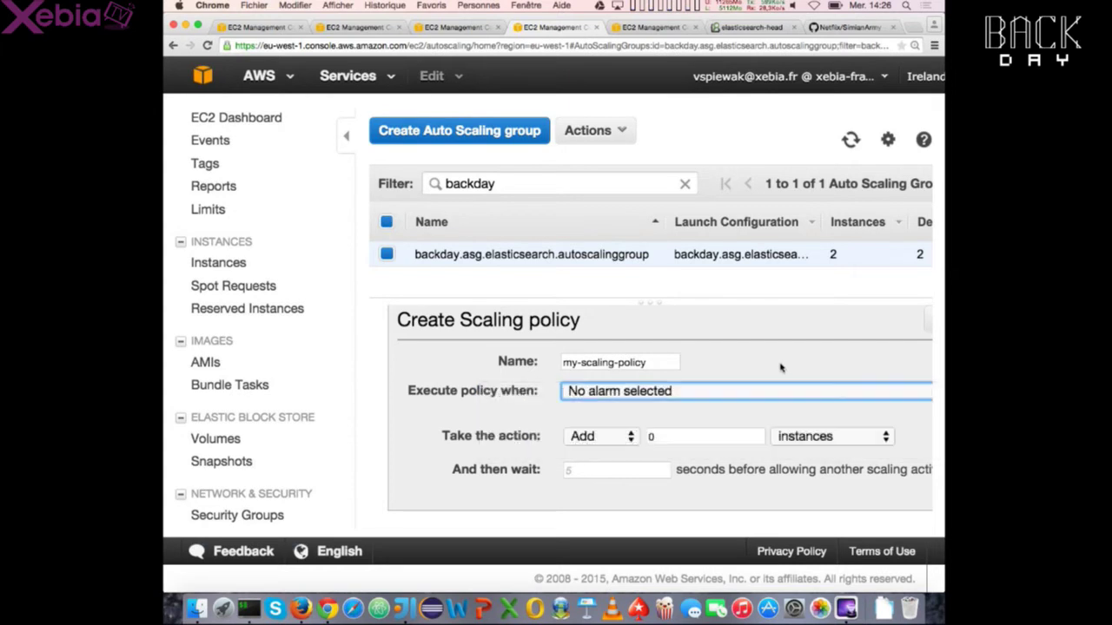
Start a new alarm for the scaling policy and send its notifications to the MSH-alerting topic
key(super+minus)
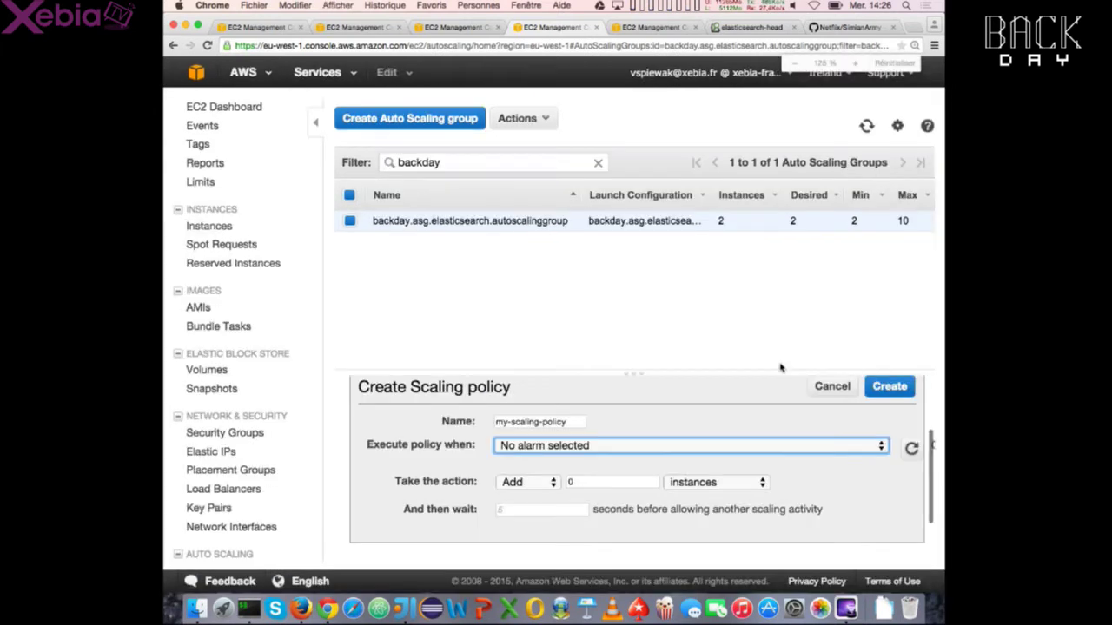
scroll(747, 421, down, 2)
scroll(747, 421, up, 1)
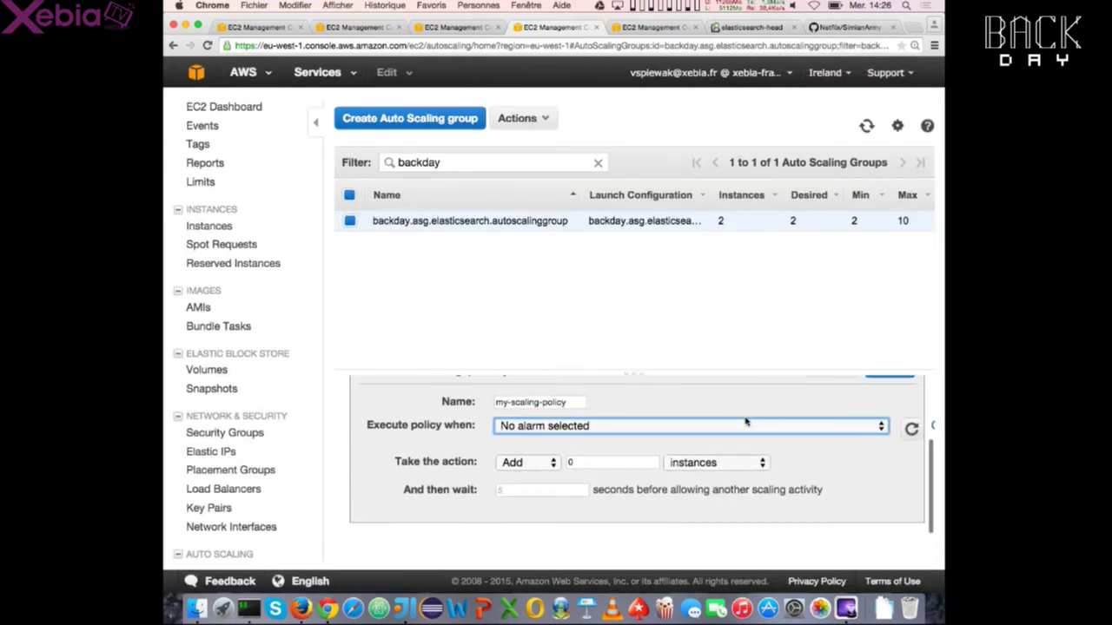
key(super+minus)
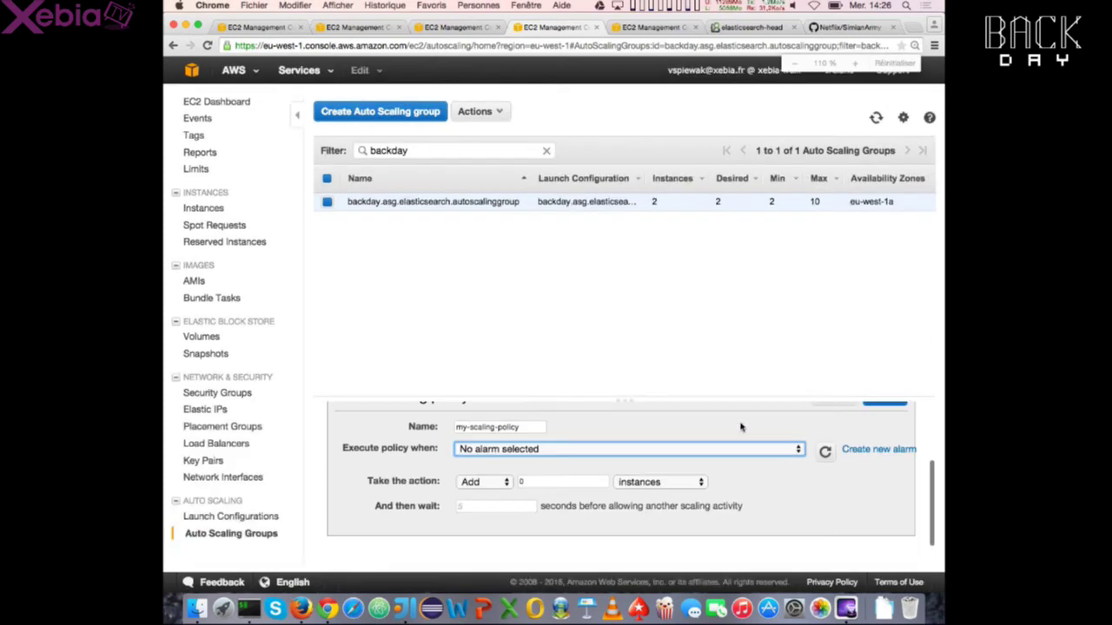
scroll(706, 431, up, 1)
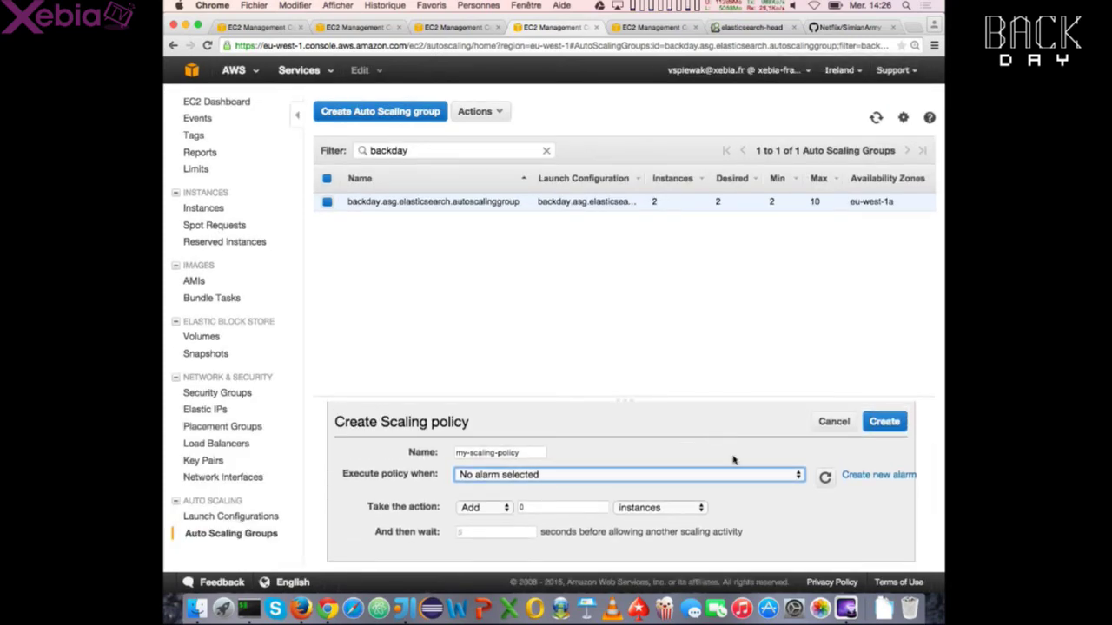
click(896, 477)
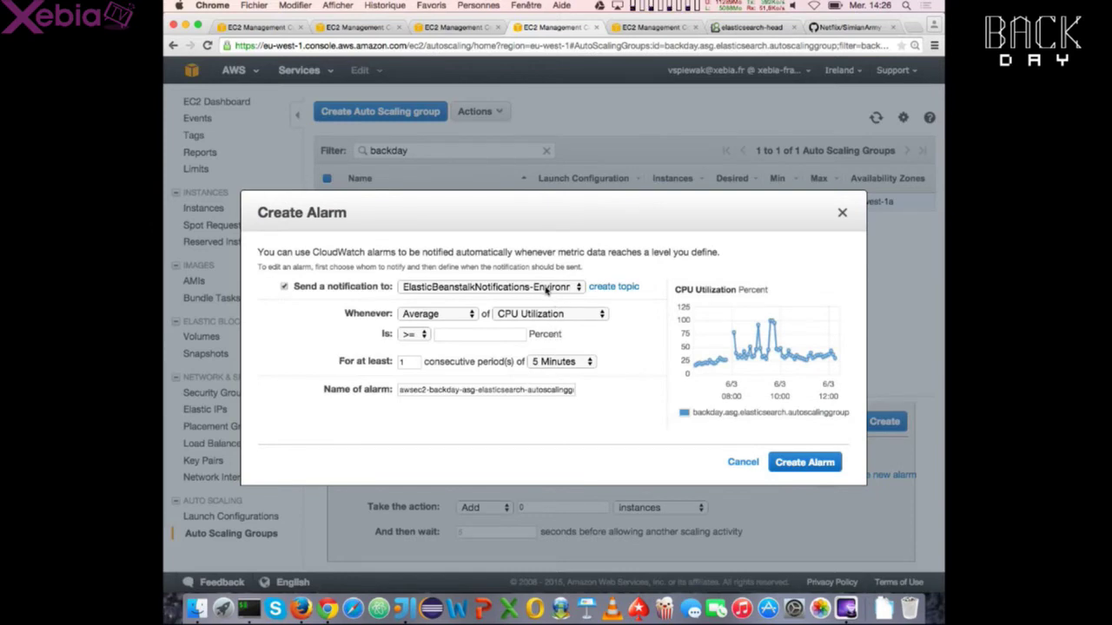
click(546, 290)
click(542, 300)
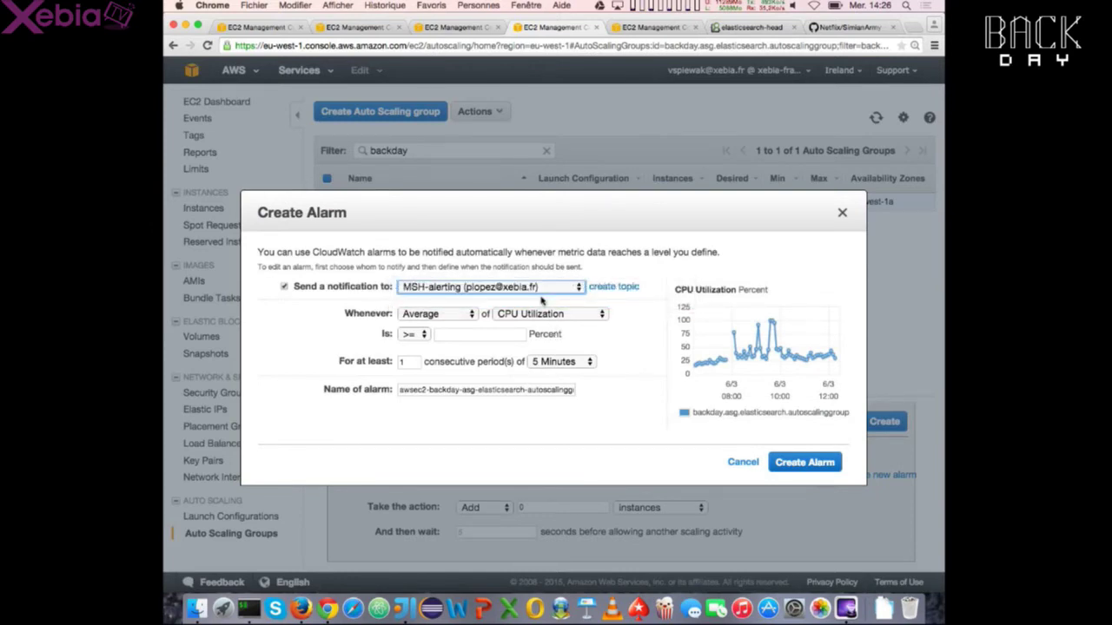
Set the alarm condition to minimum CPU Utilization <= 50 percent
click(462, 315)
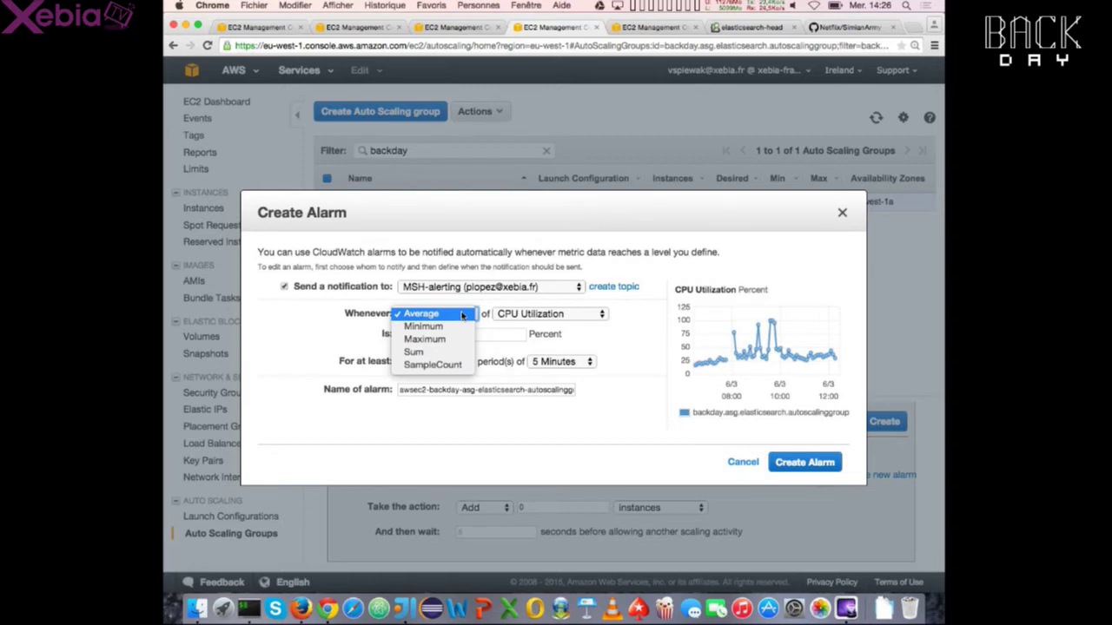
click(458, 329)
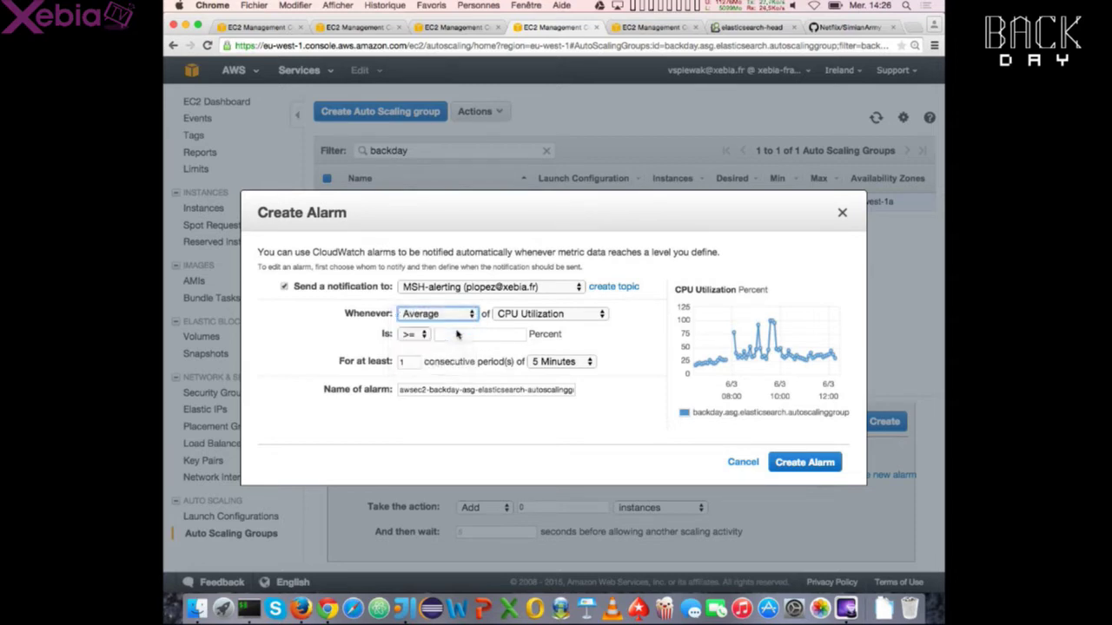
click(422, 335)
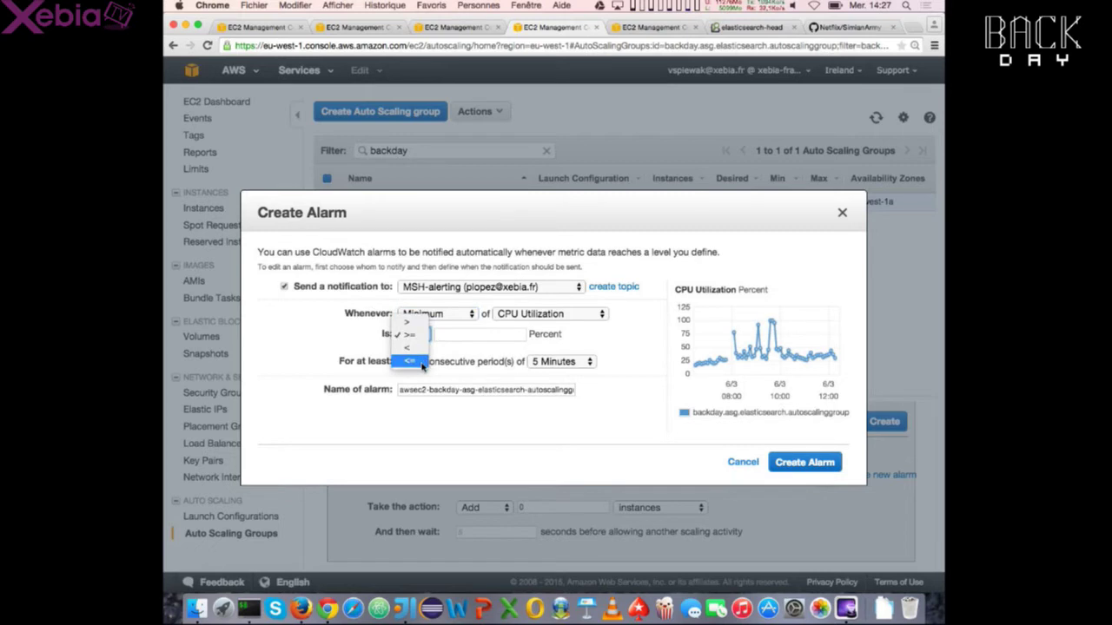
click(424, 367)
click(463, 339)
text(50)
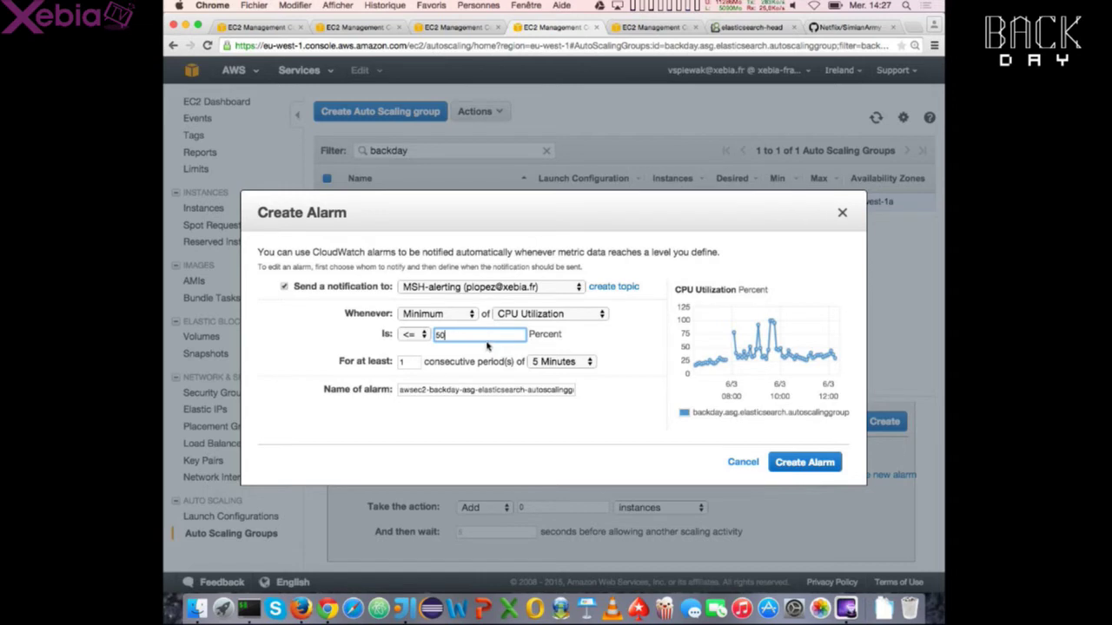
Set the alarm duration to 1 consecutive period of 1 Minute, create the alarm and return to the policy form
click(413, 361)
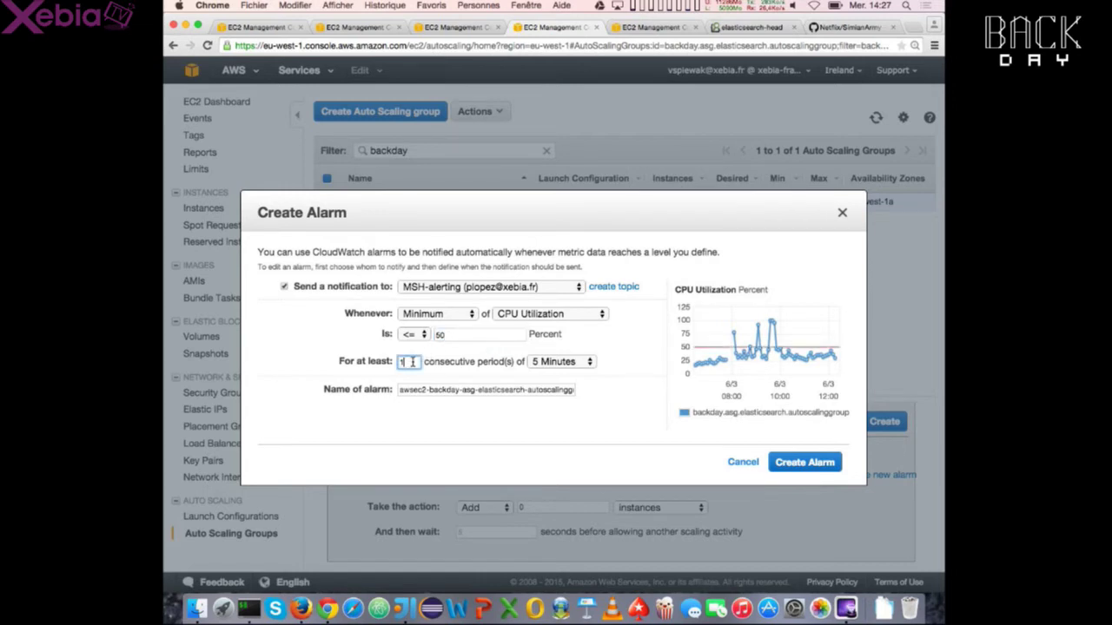
click(560, 362)
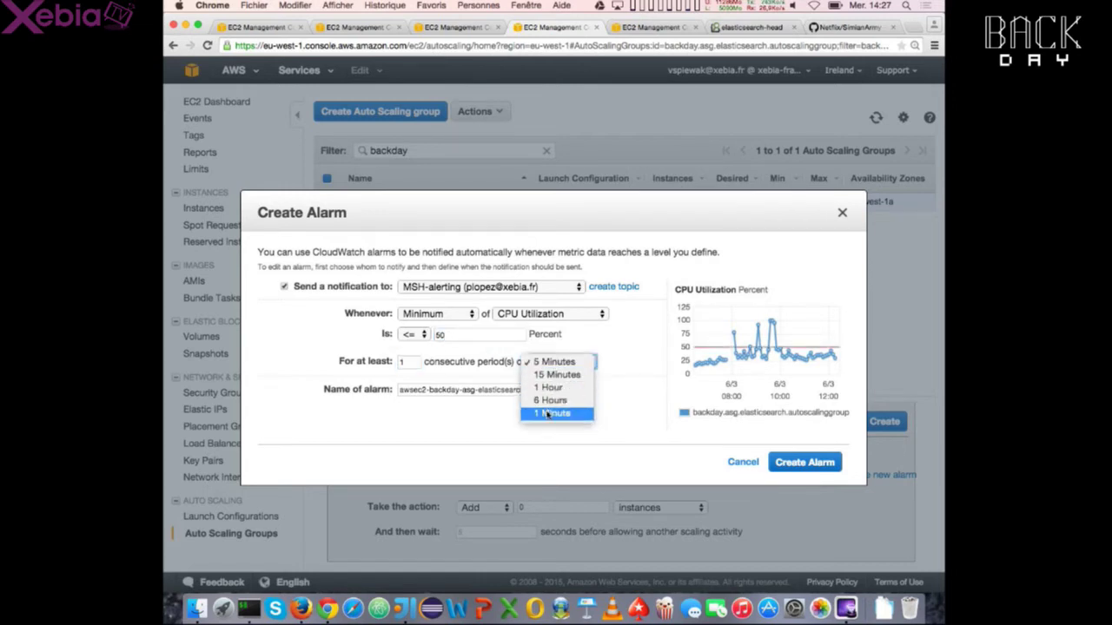
click(552, 413)
click(420, 362)
key(BackSpace)
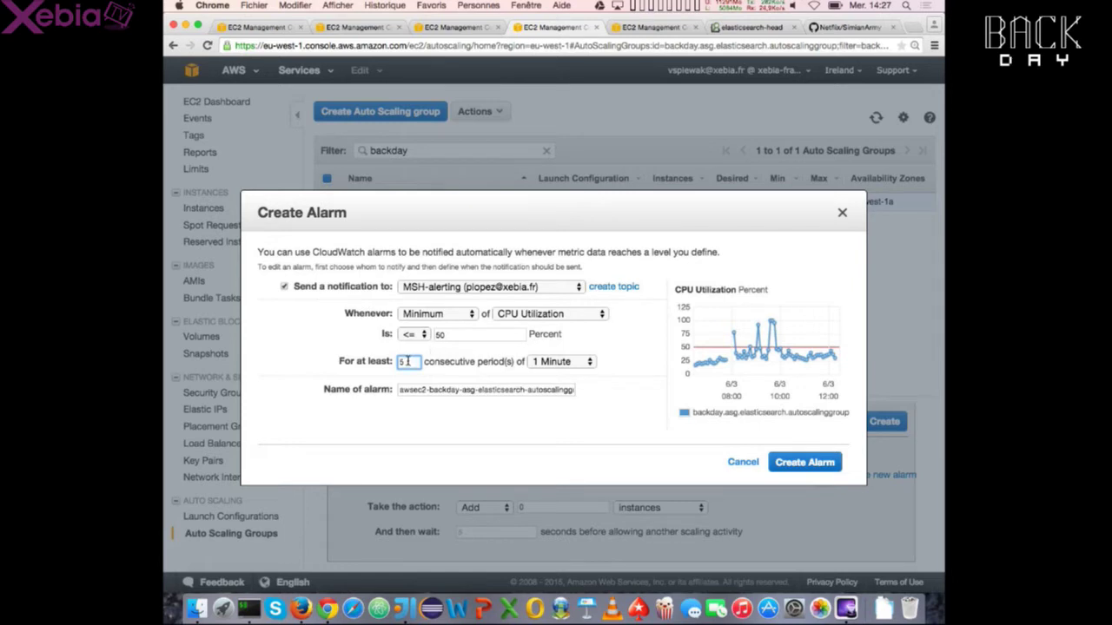
key(BackSpace)
text(1)
click(810, 463)
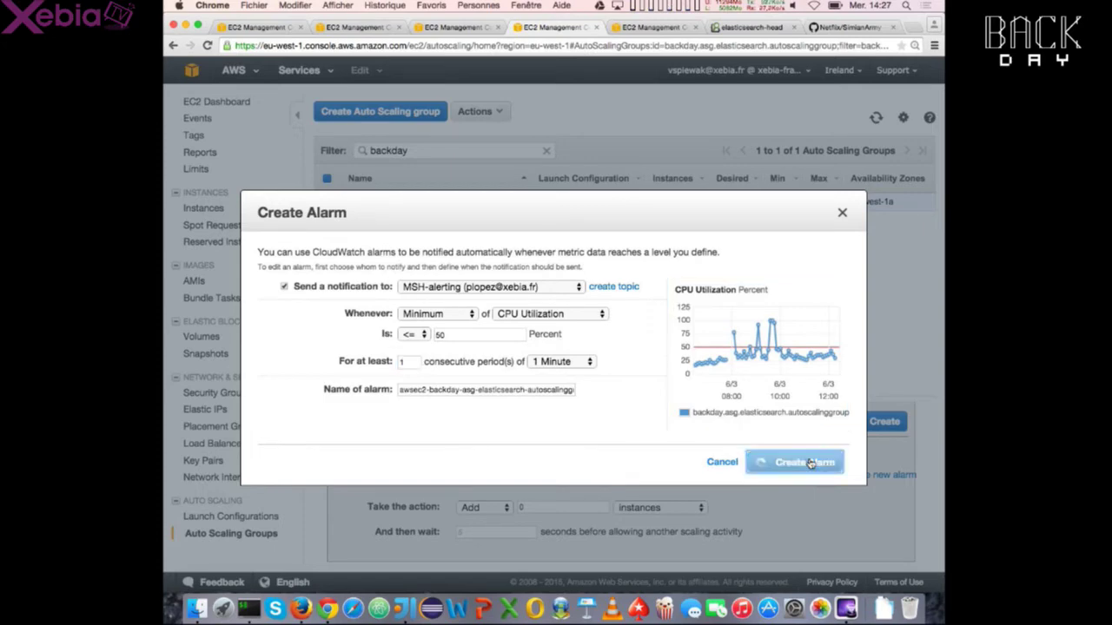
click(664, 351)
Make the policy's action set the group to 8 instances and create the scaling policy
scroll(657, 452, down, 2)
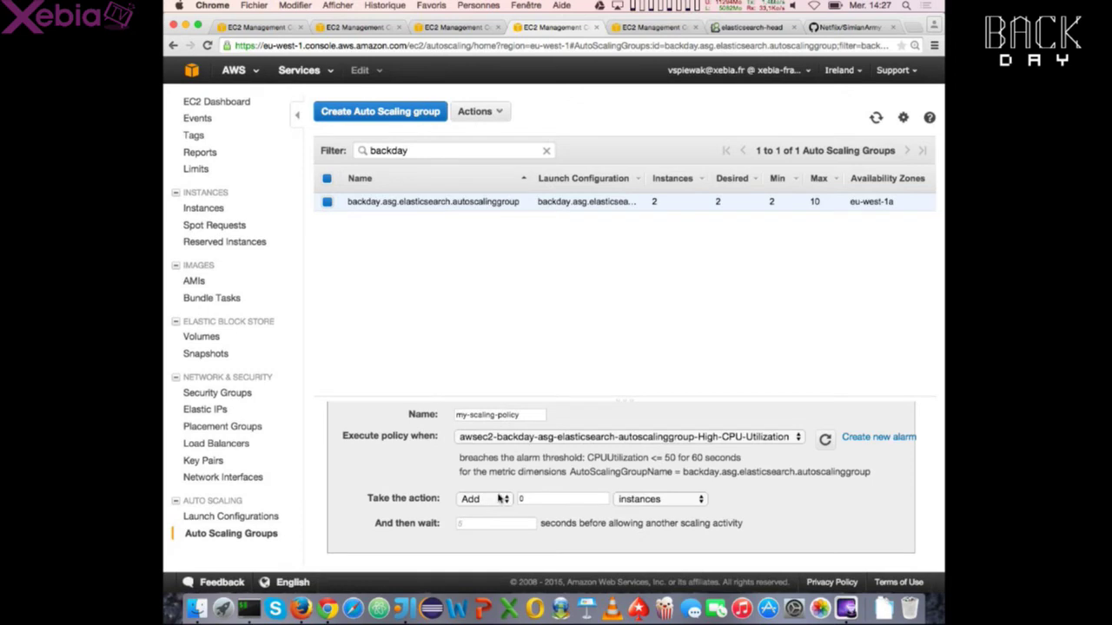
click(524, 500)
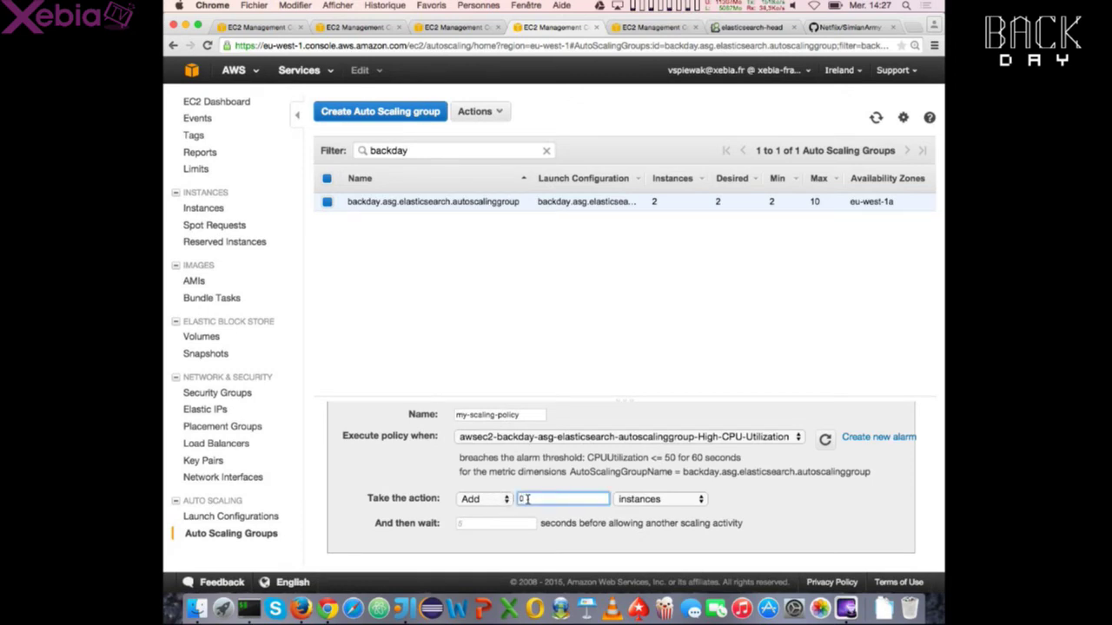
click(485, 500)
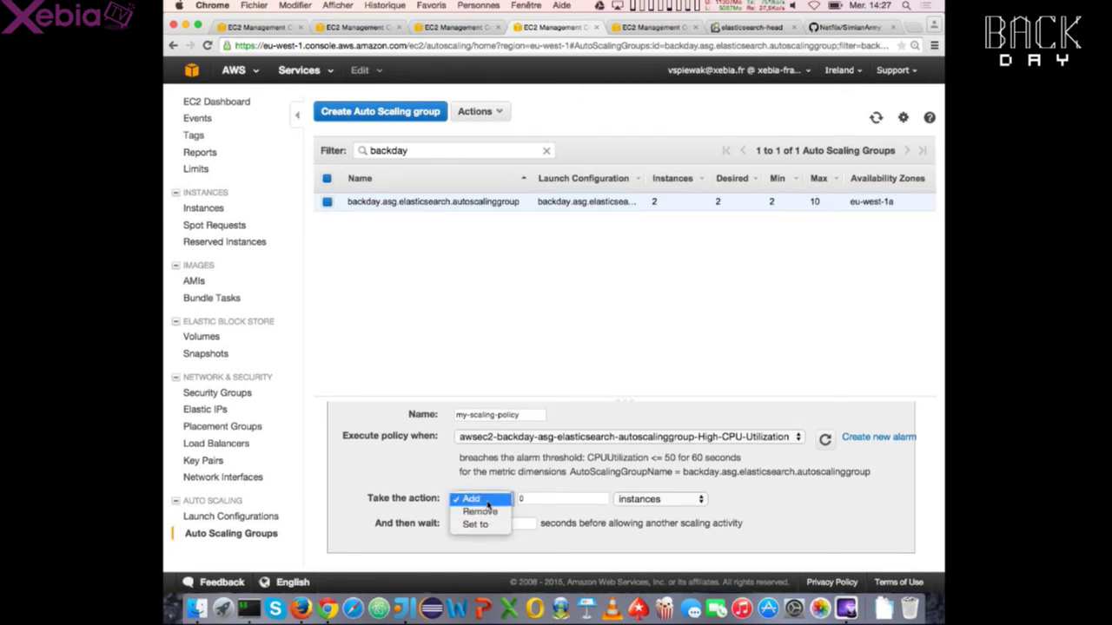
click(480, 500)
click(531, 497)
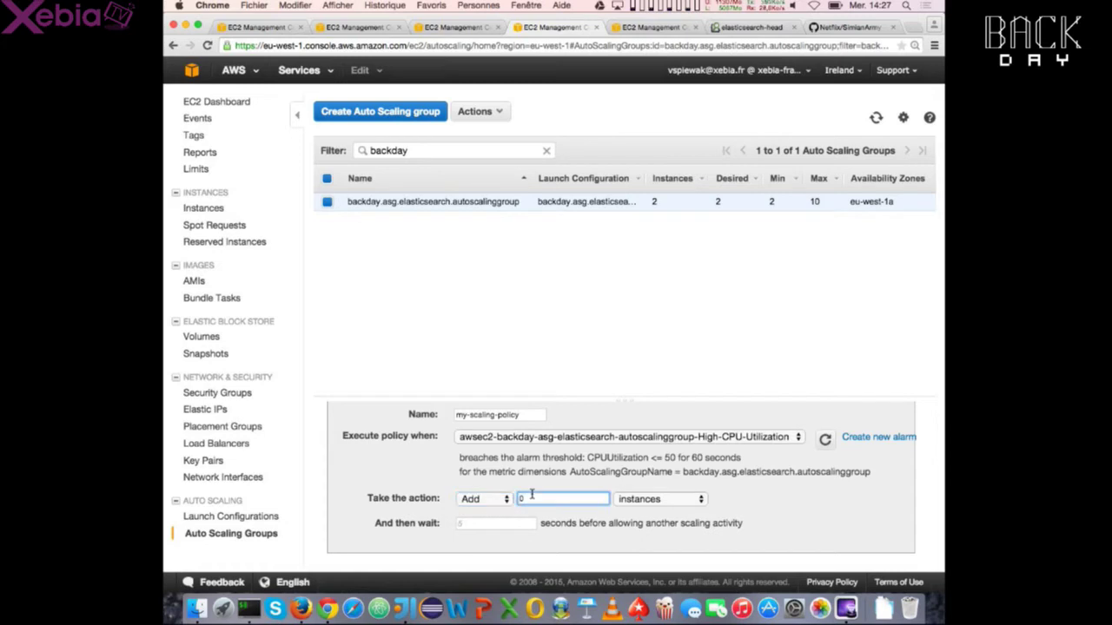
click(485, 500)
click(478, 525)
click(541, 498)
text(10)
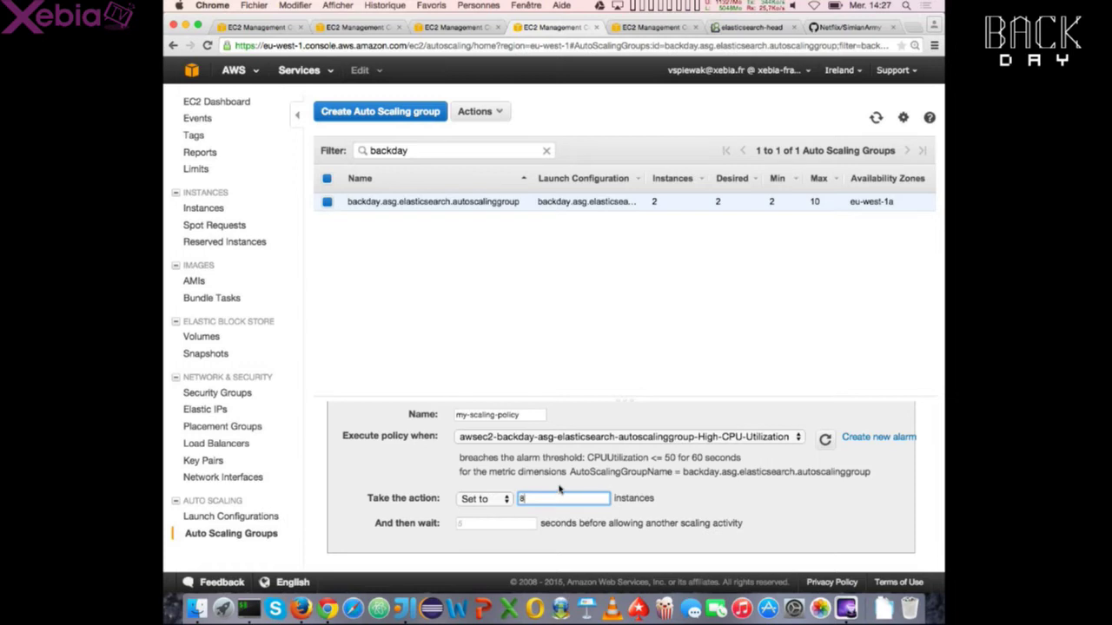
scroll(556, 499, down, 2)
scroll(547, 521, up, 3)
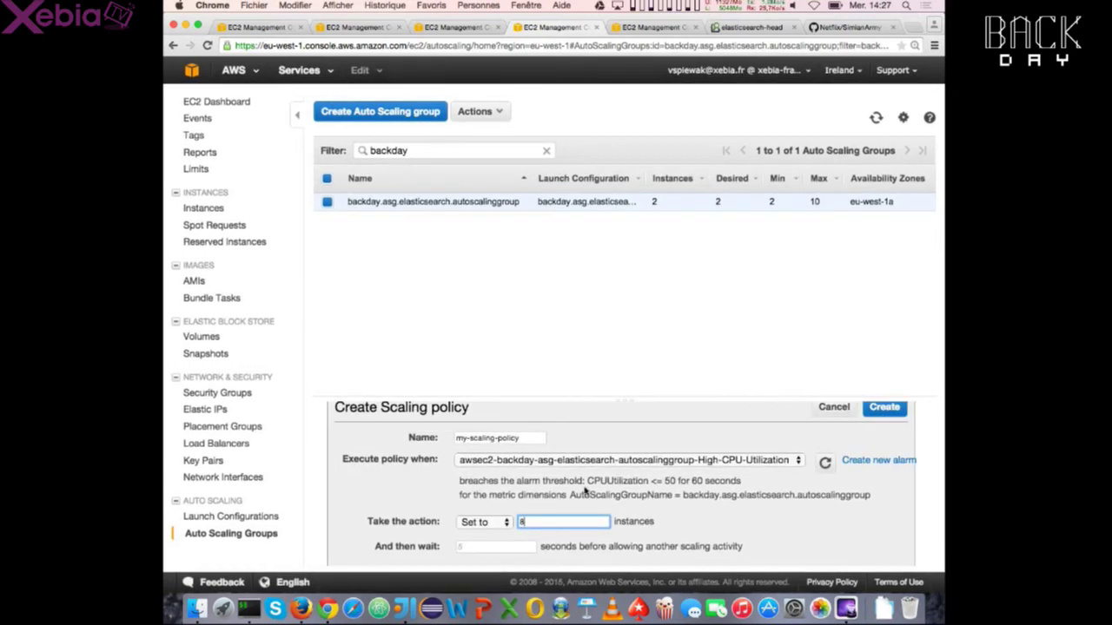
click(888, 412)
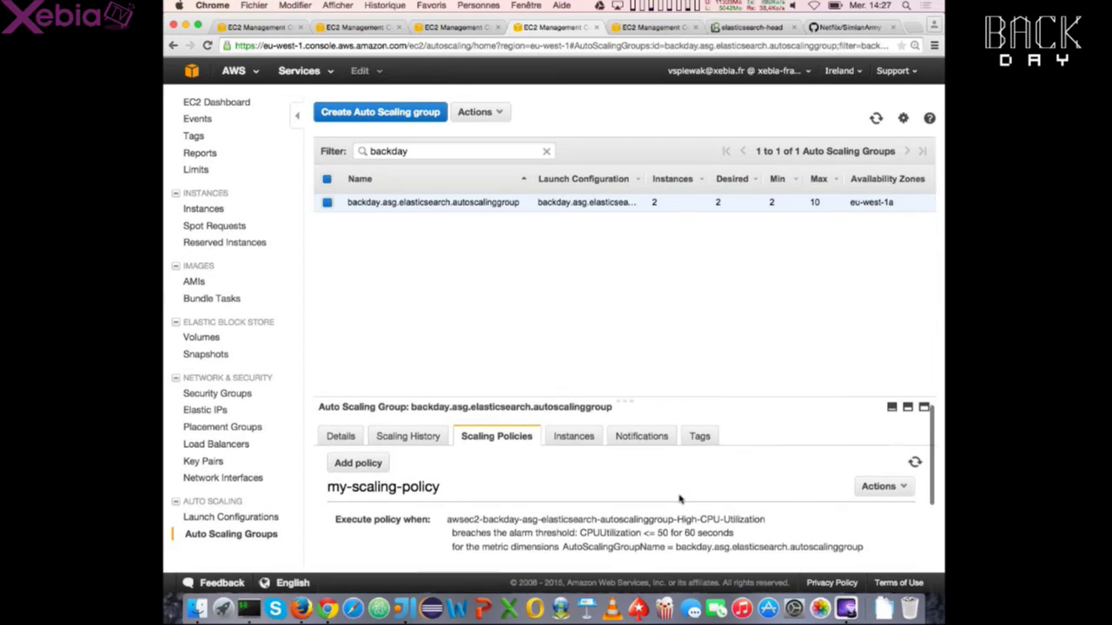
Review my-scaling-policy's alarm condition, action and wait time, highlighting part of the wait text
scroll(680, 499, down, 1)
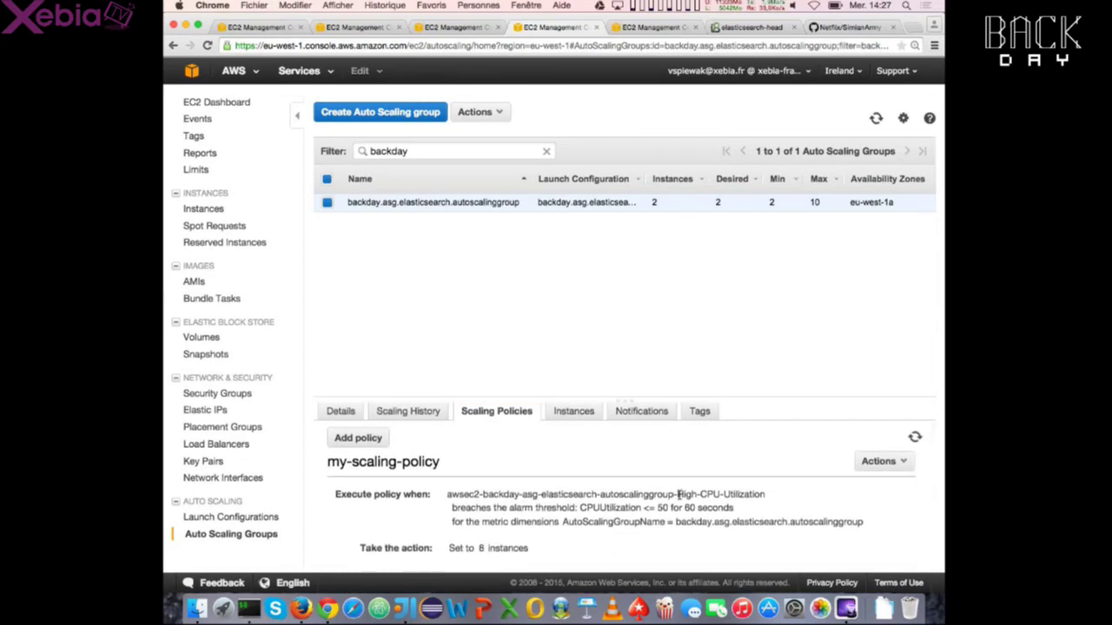
scroll(679, 495, down, 3)
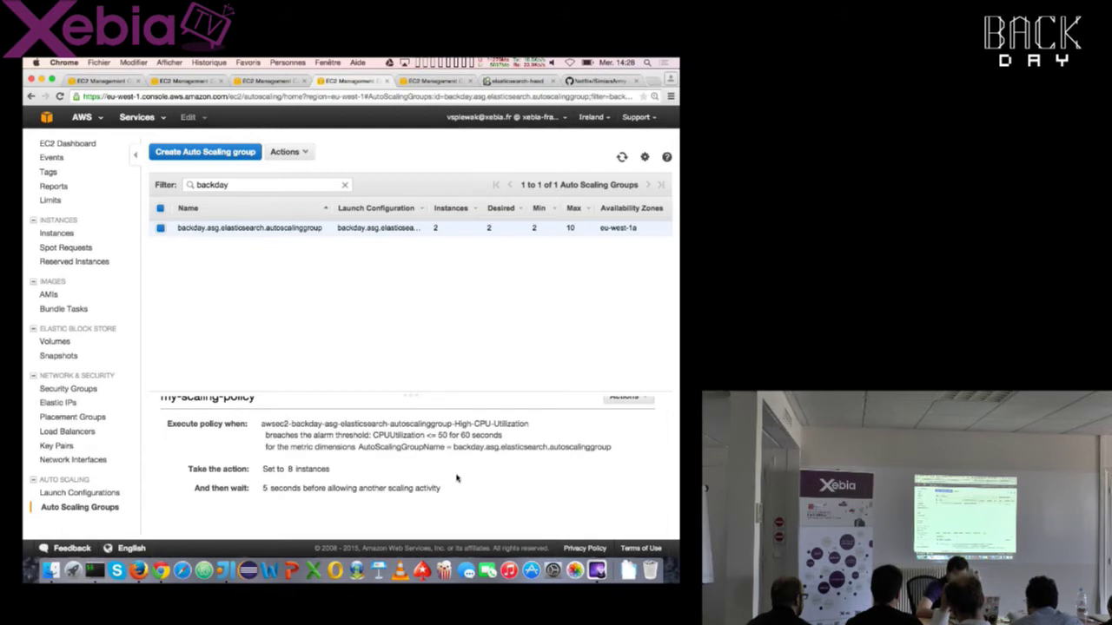
scroll(457, 478, up, 3)
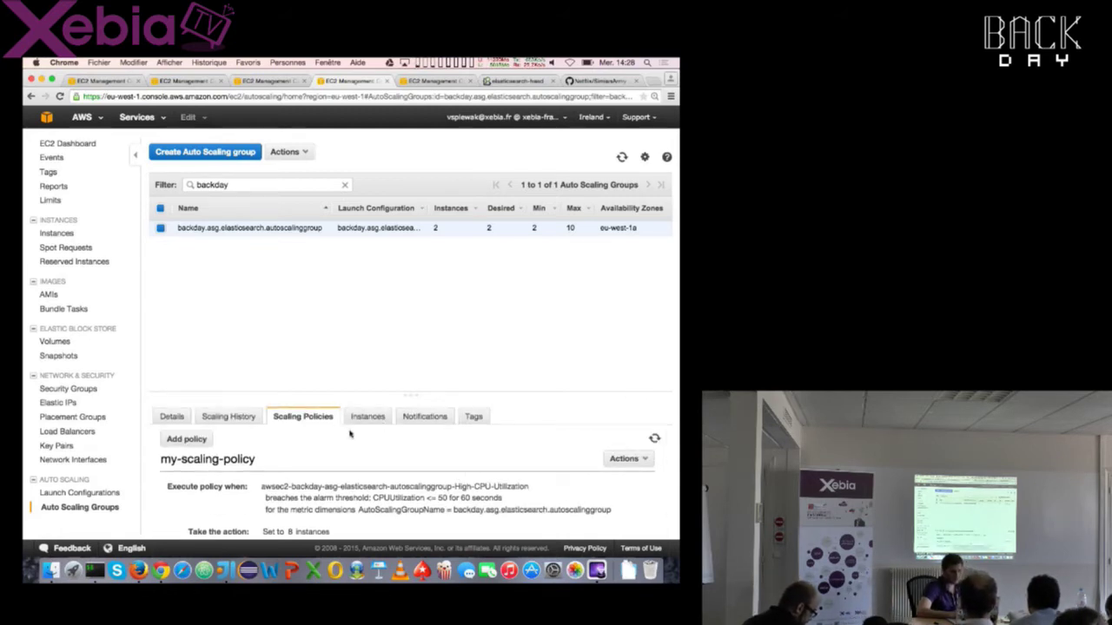
scroll(342, 420, down, 3)
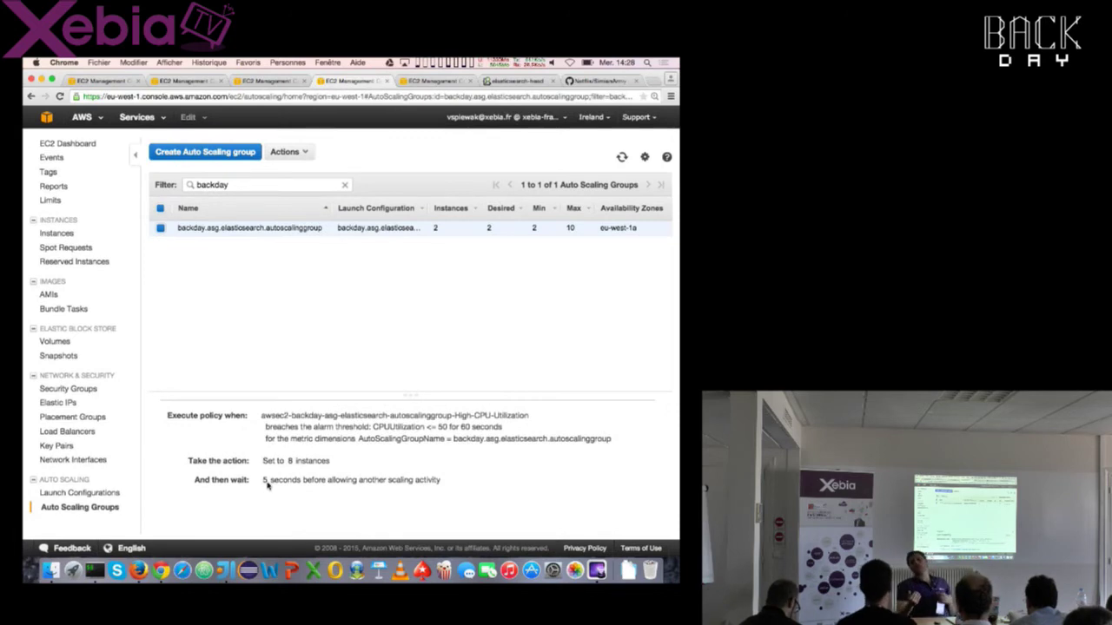
drag(270, 480, 386, 481)
scroll(385, 480, up, 2)
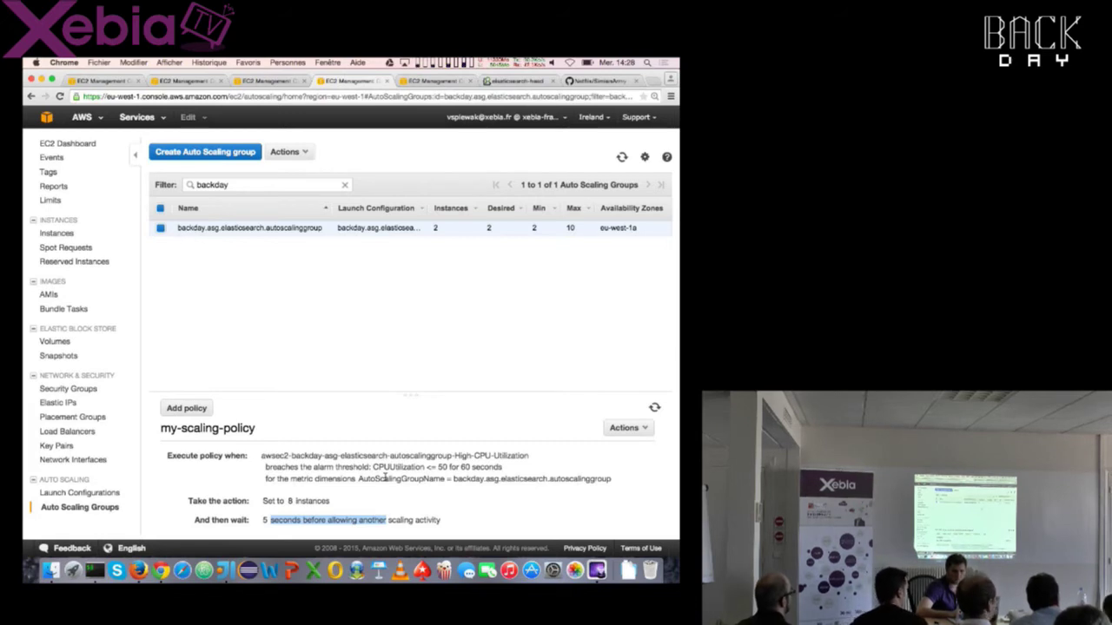
Refresh the Auto Scaling groups and view the backday group's member instances in an enlarged details area
click(621, 157)
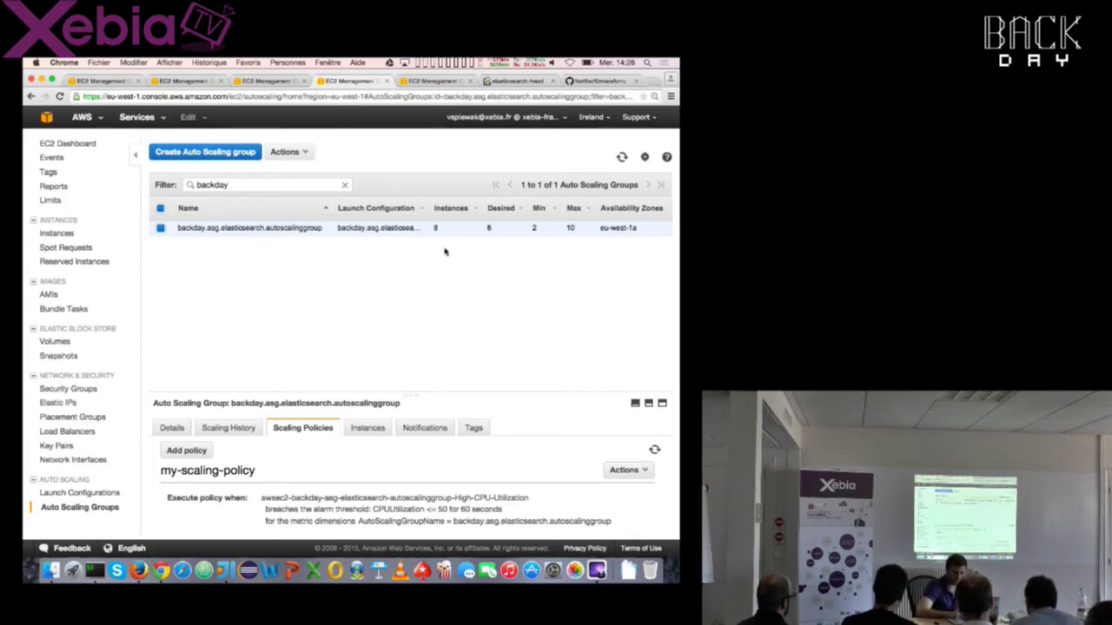
click(368, 426)
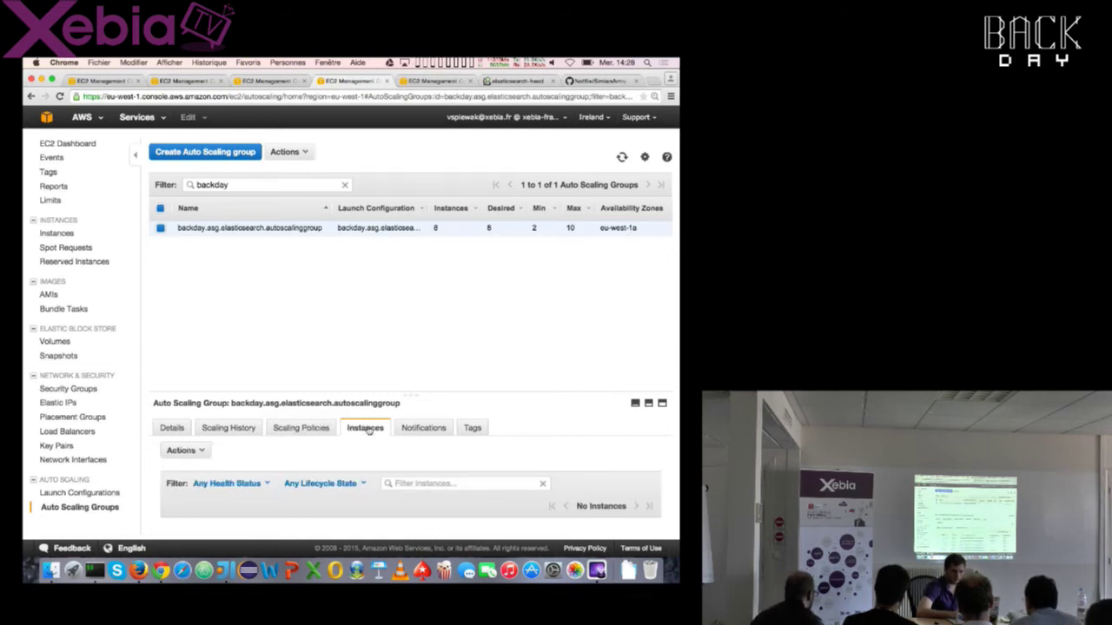
drag(378, 393, 369, 294)
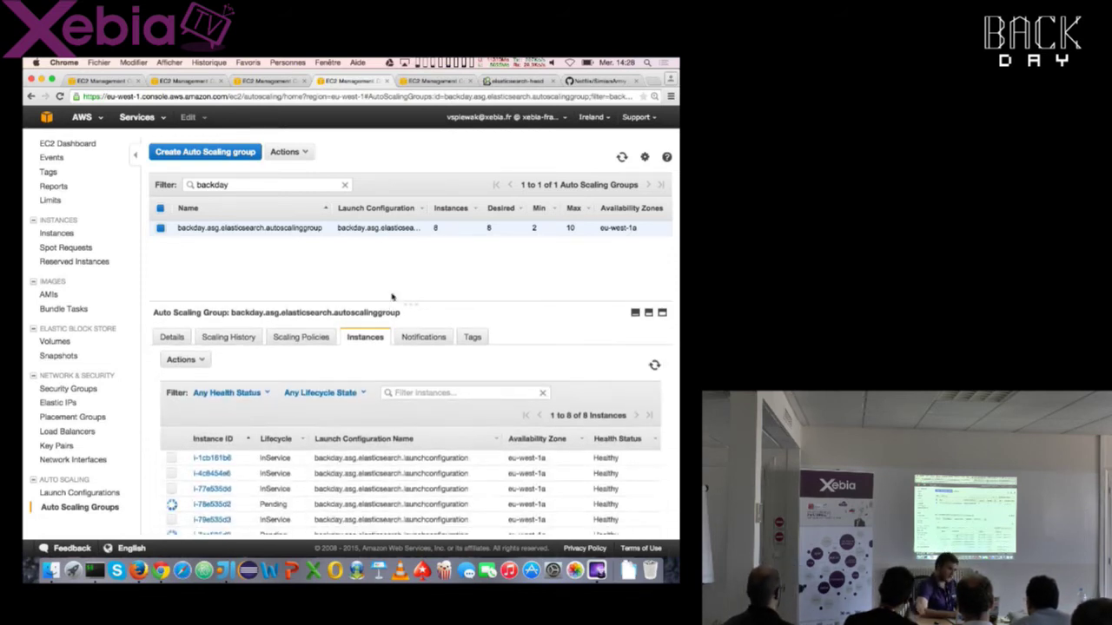
Examine the backday group's scaling history for the status and times of recent instance launches and terminations
click(233, 328)
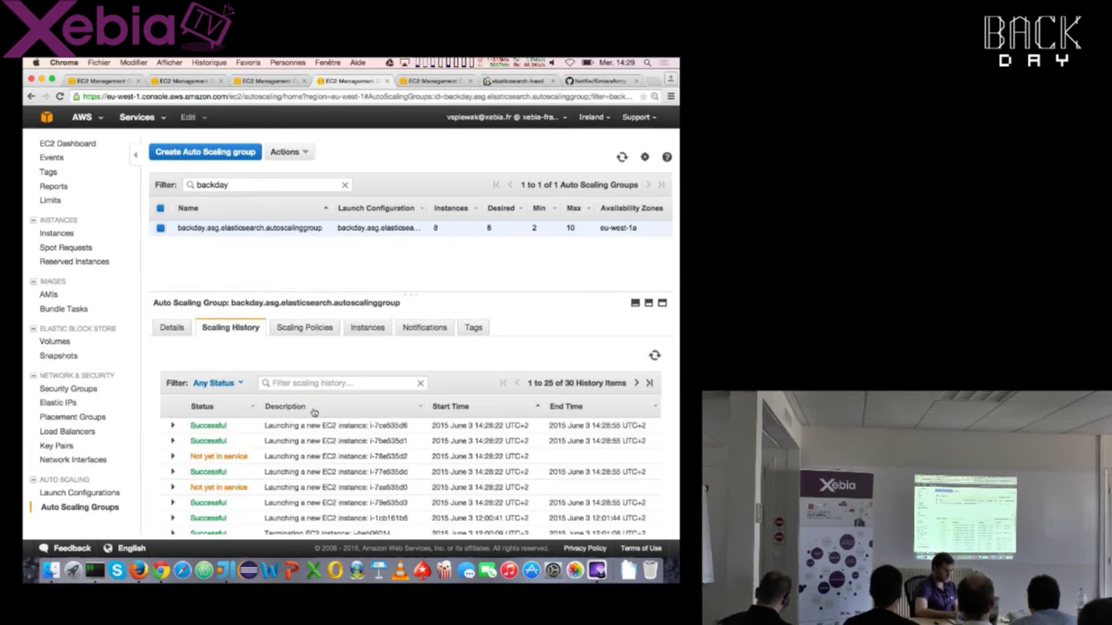
scroll(294, 431, down, 2)
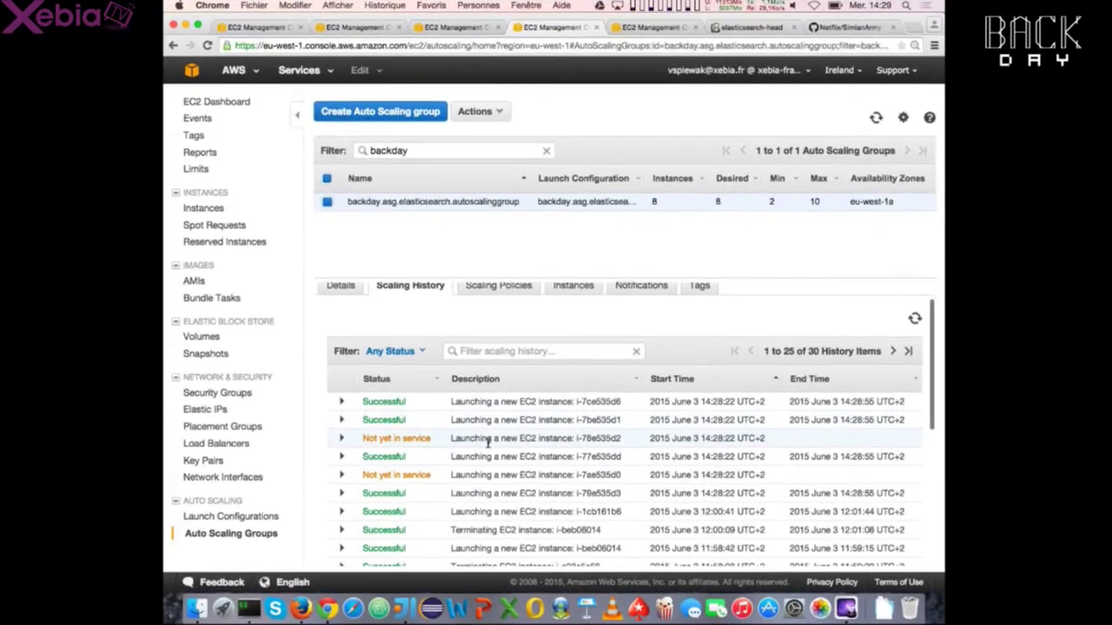
scroll(296, 436, down, 3)
scroll(489, 448, down, 2)
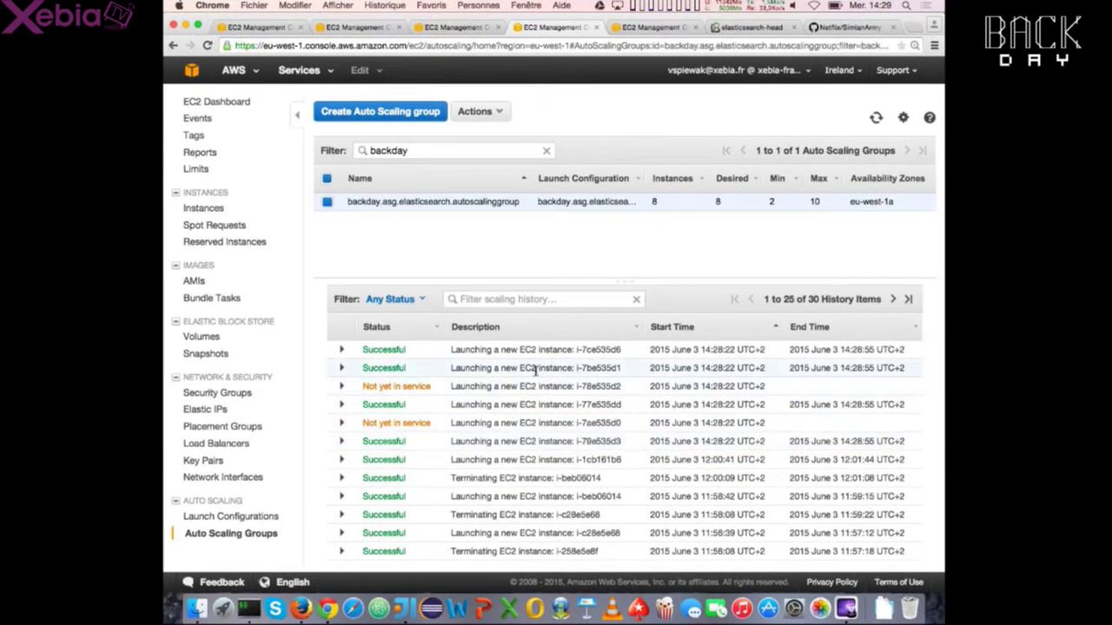
Check the backday group's scaling policy, and view its member instances sorted by lifecycle state in an enlarged page
scroll(534, 369, up, 3)
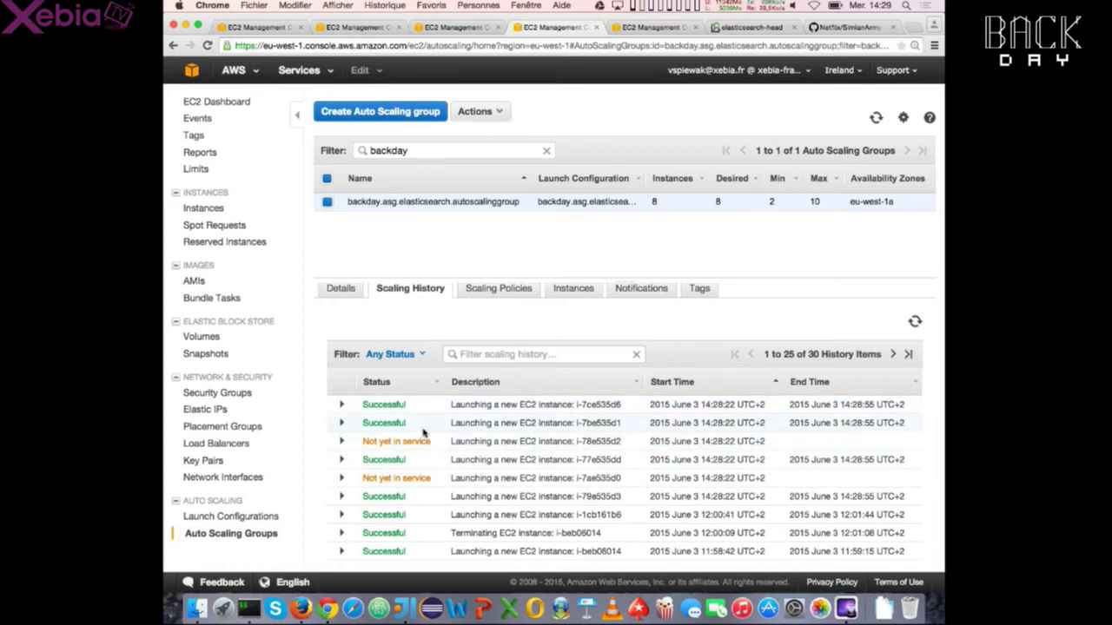
click(509, 290)
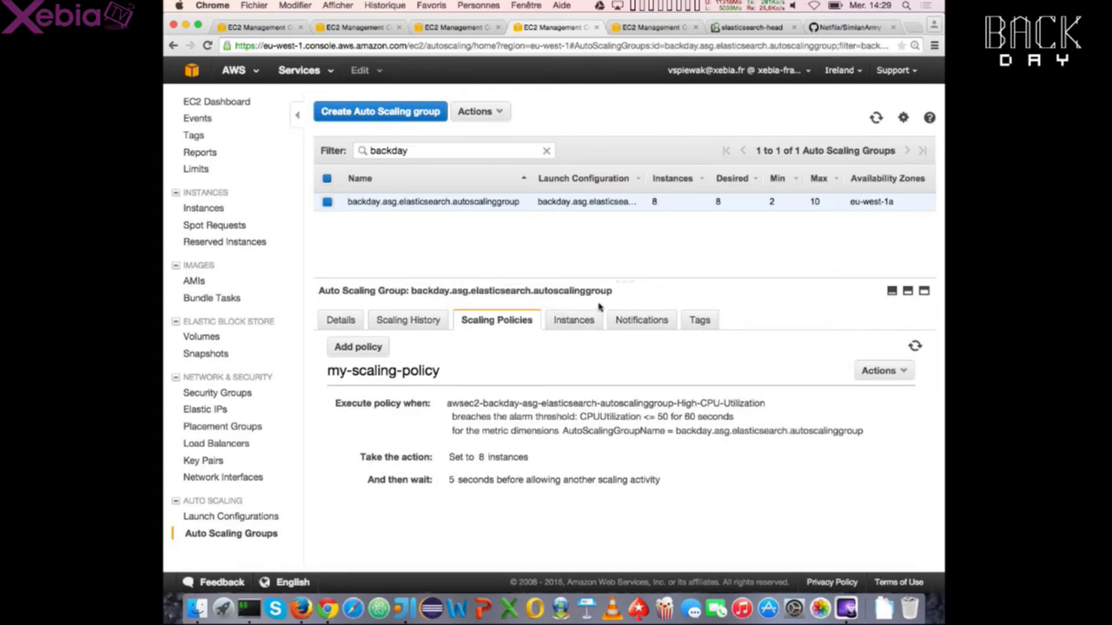
click(577, 323)
scroll(446, 495, down, 2)
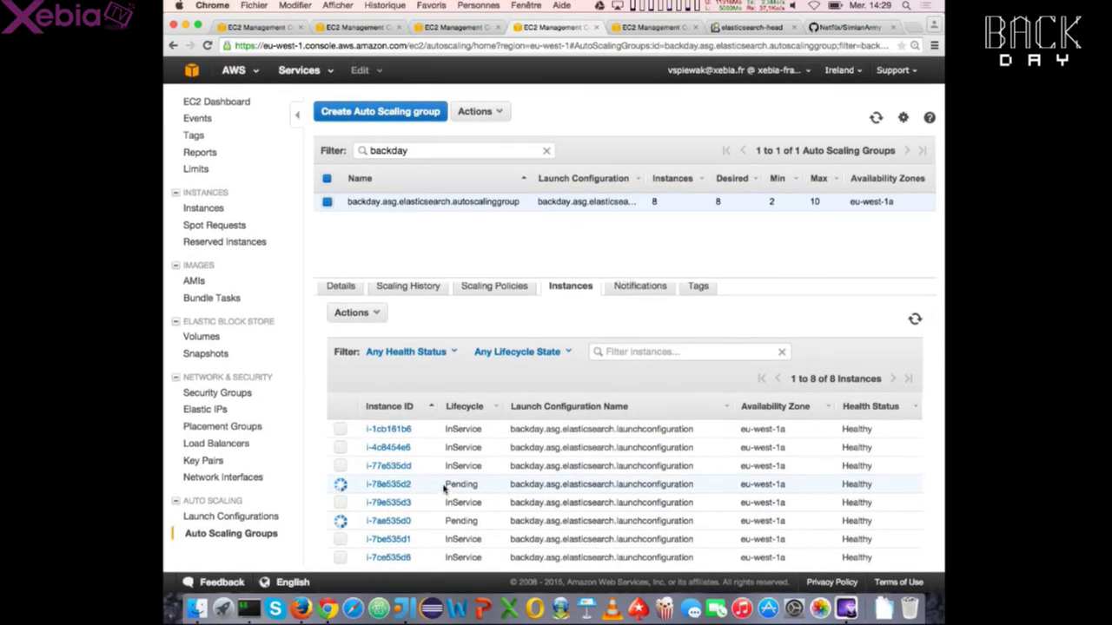
click(478, 407)
click(478, 406)
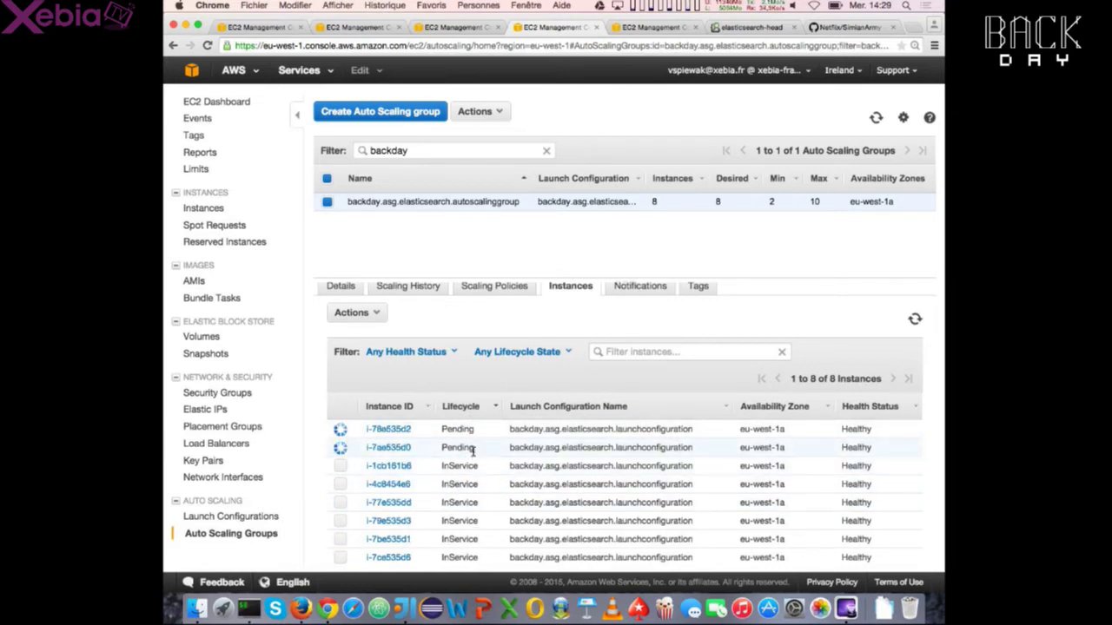
key(super+plus)
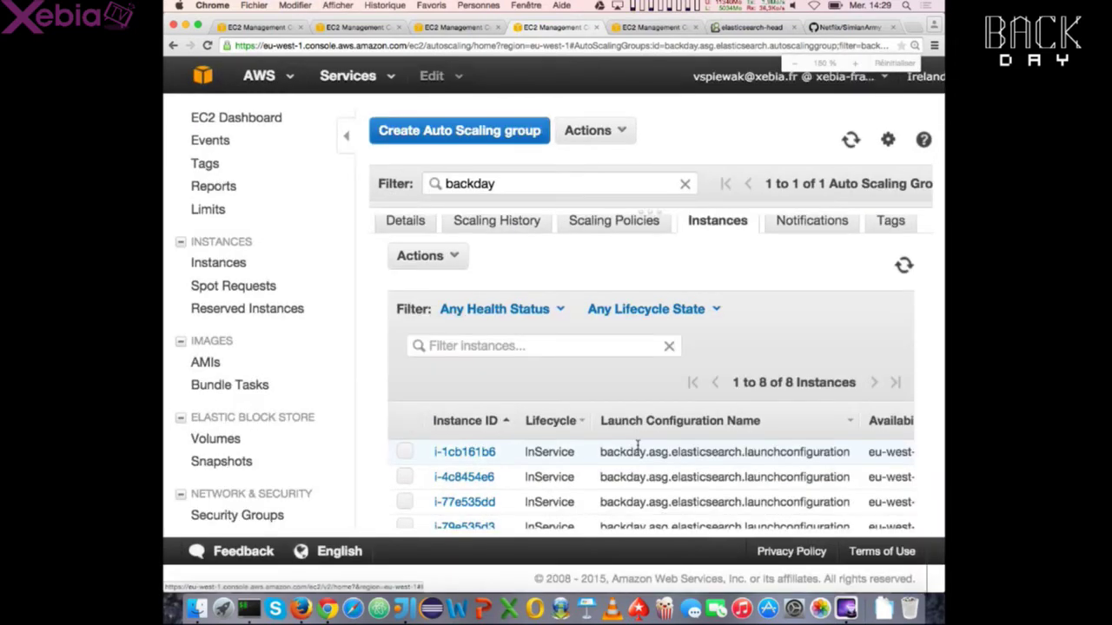
scroll(637, 446, right, 5)
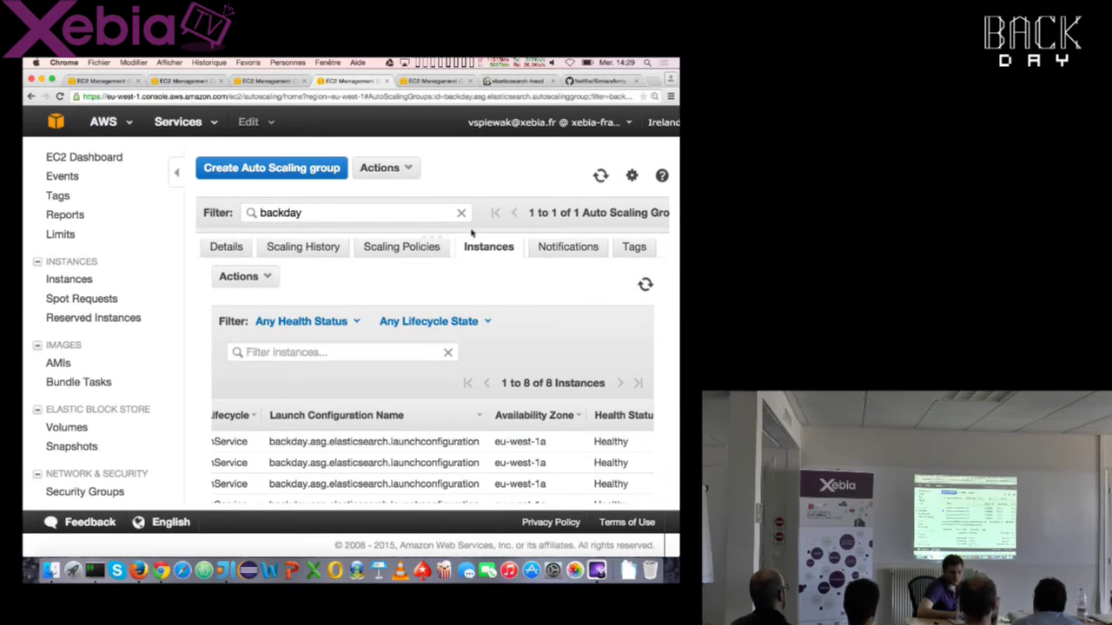
Refresh the running backday.asg EC2 instances and enlarge the list area to view all of them
click(446, 79)
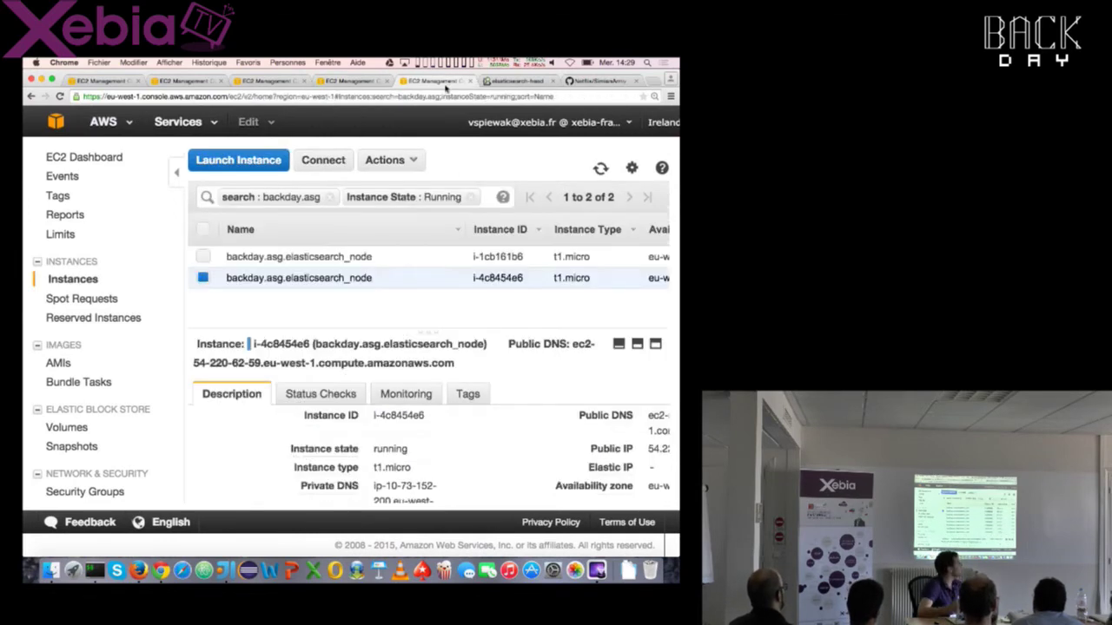
click(600, 169)
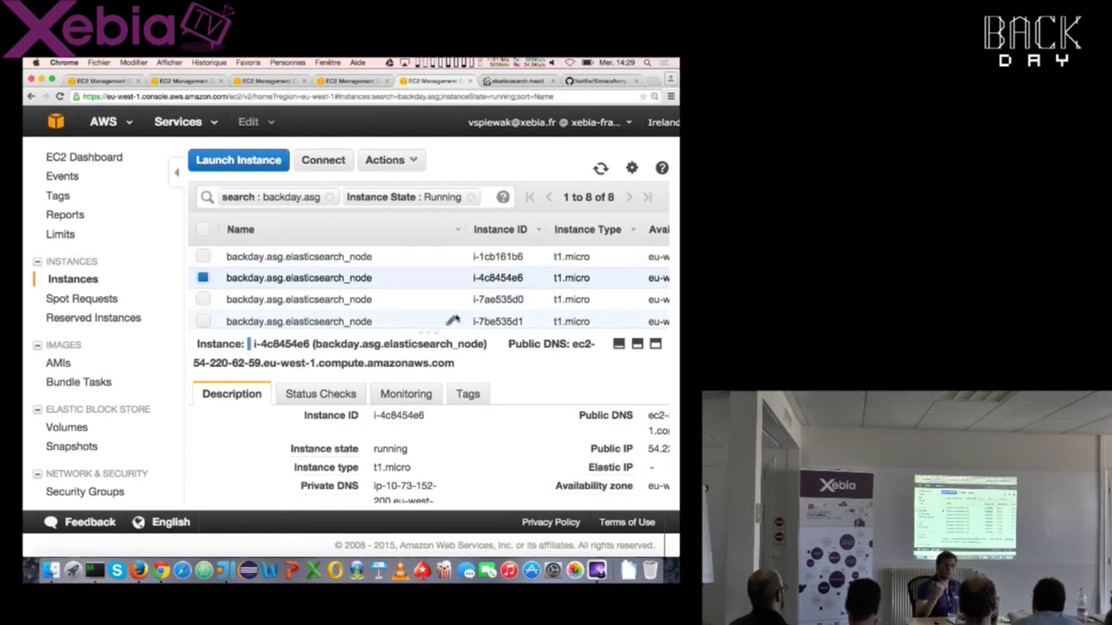
drag(426, 341, 423, 443)
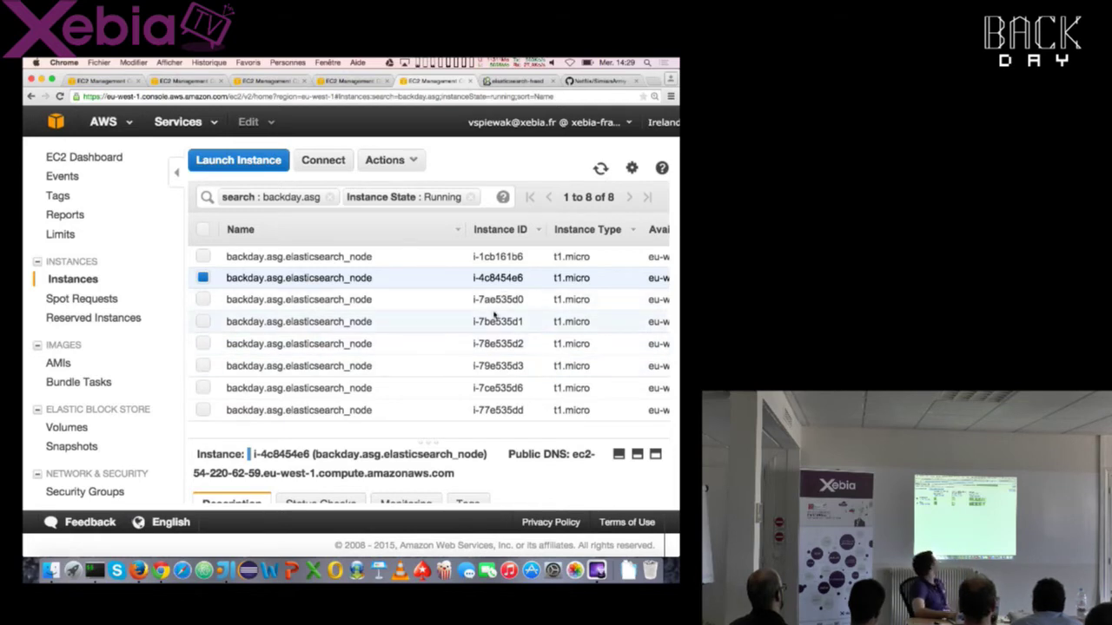
Reload the elasticsearch-head cluster overview to view the nodes and shards, and look through the twitter index's action and info options
click(523, 82)
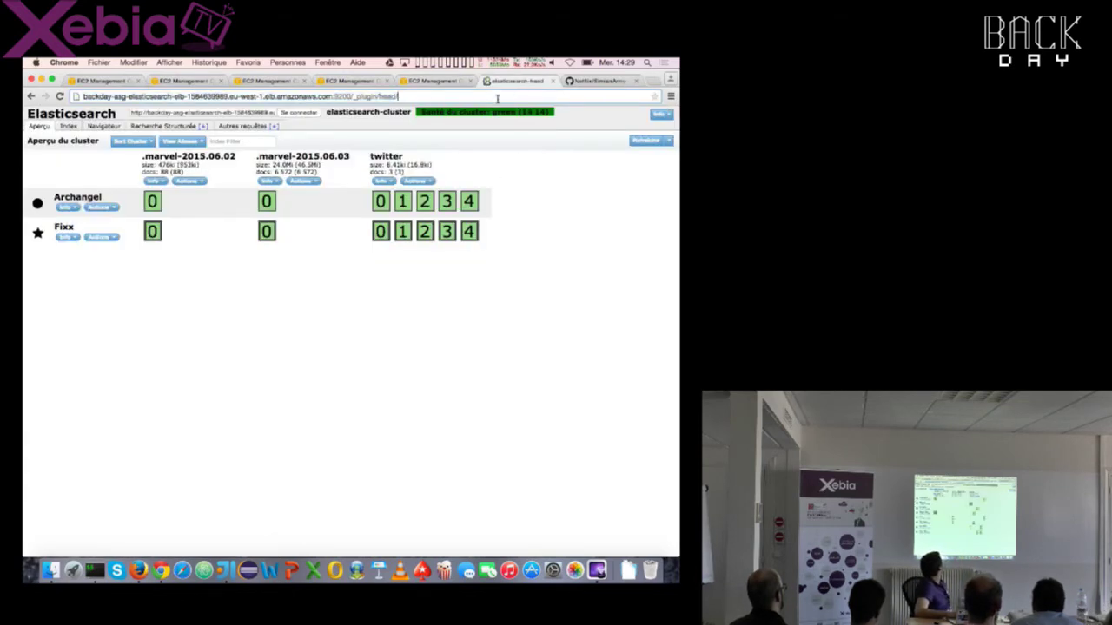
key(Return)
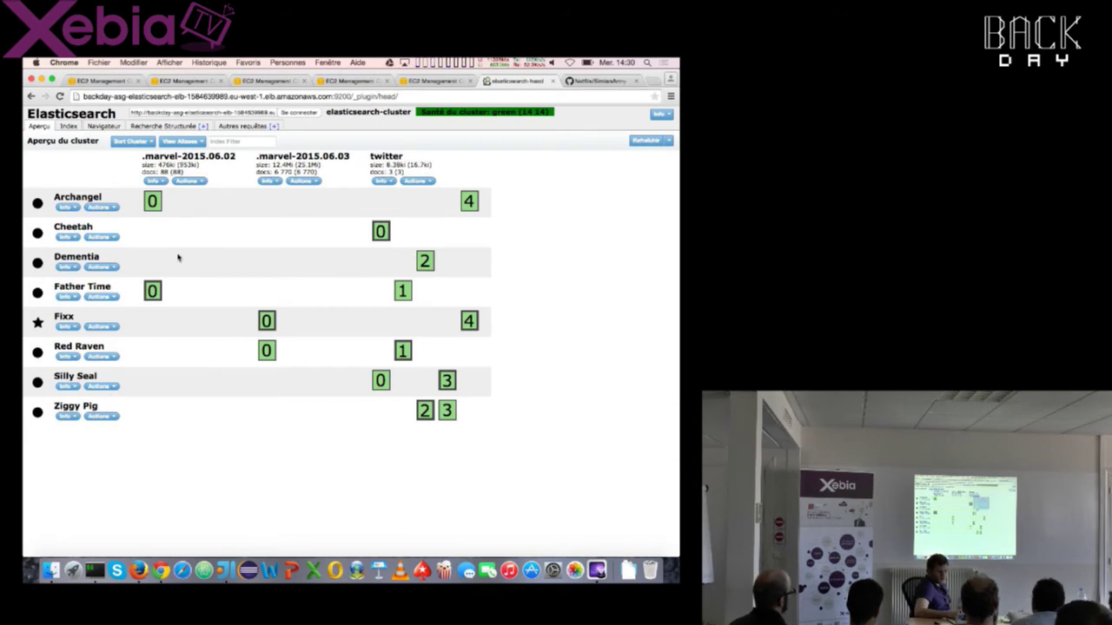
click(418, 181)
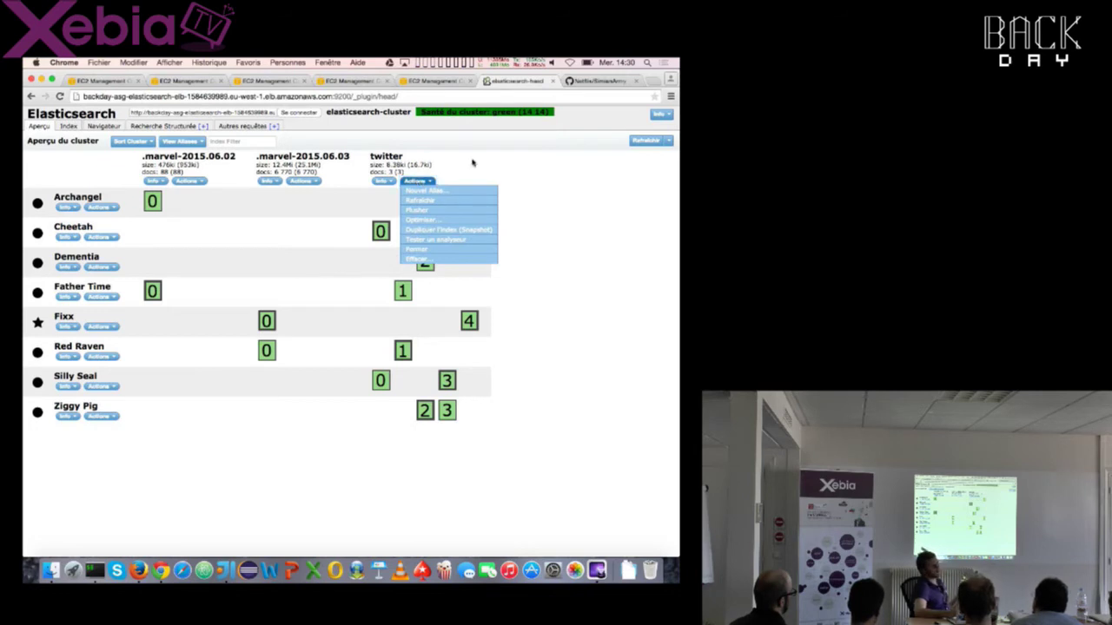
click(398, 164)
click(391, 181)
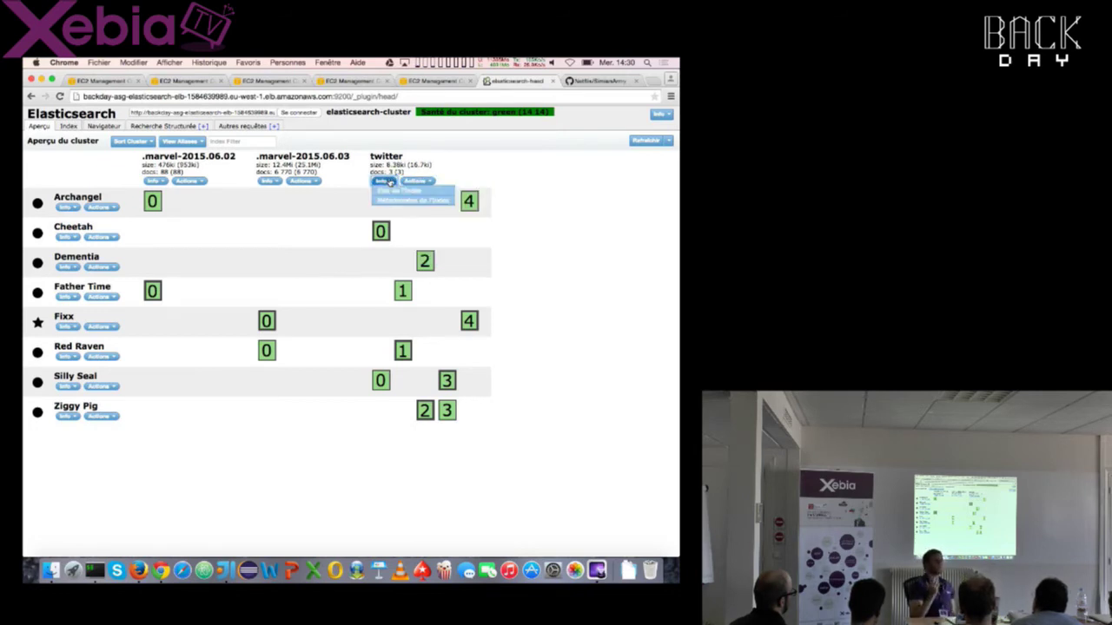
click(448, 165)
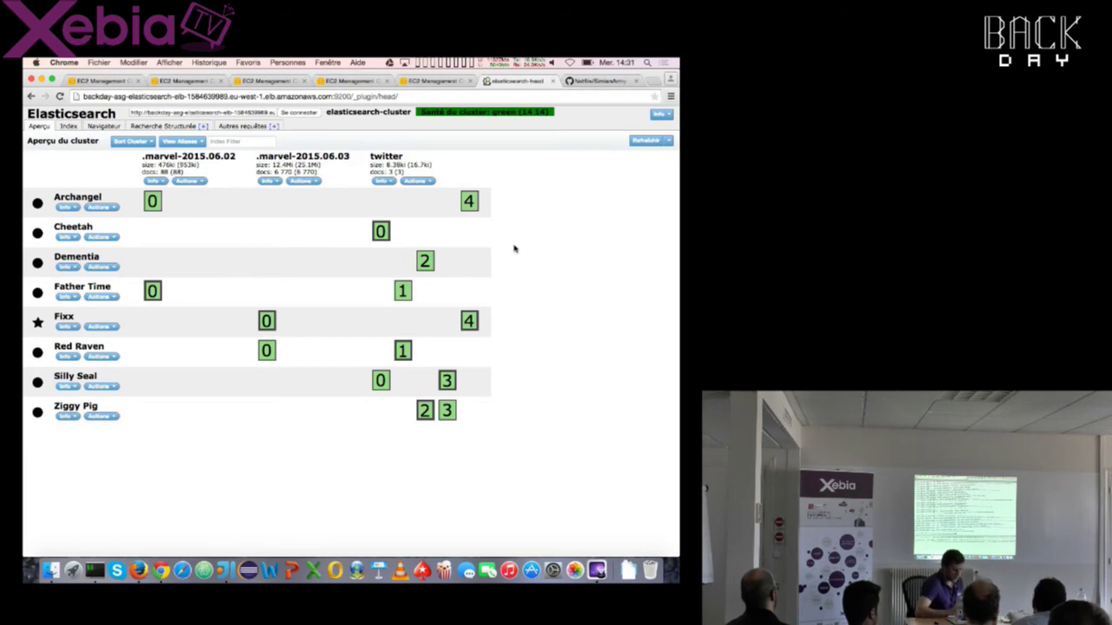
Switch to the iTerm window and enlarge the Simian Army log text to read the Chaos Monkey output
key(ctrl+Right)
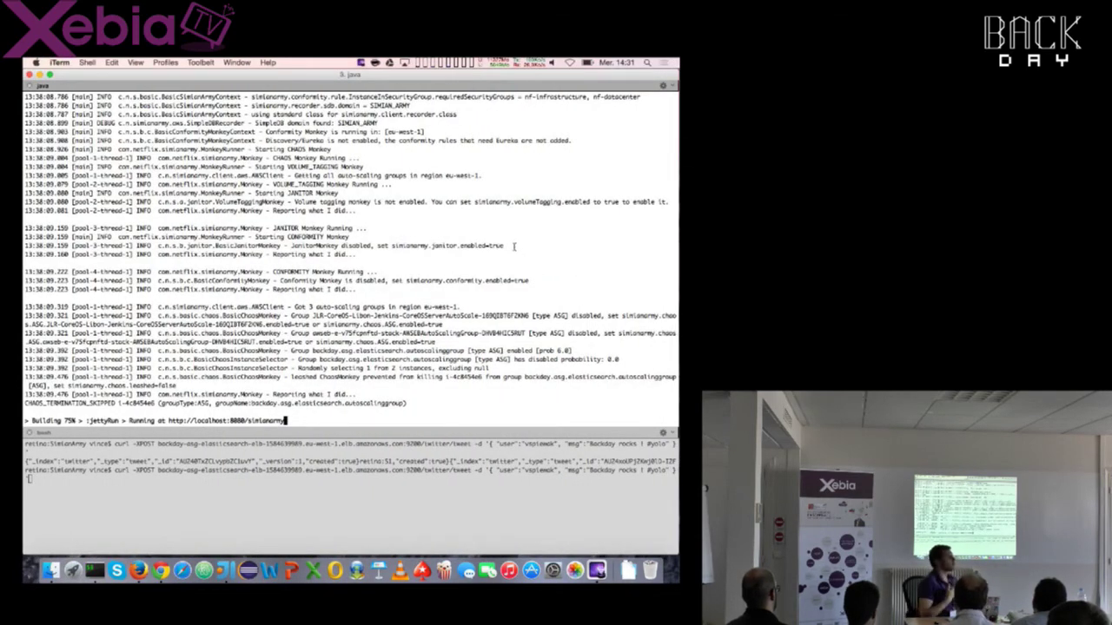
key(super+plus)
key(super+plus)
key(super+plus)
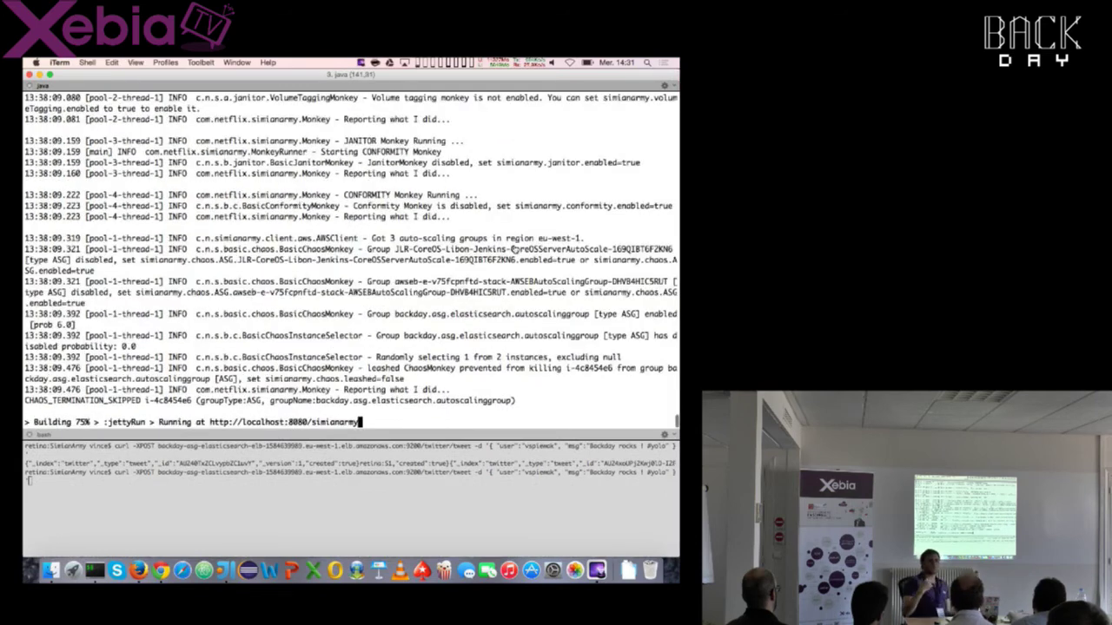
key(super+plus)
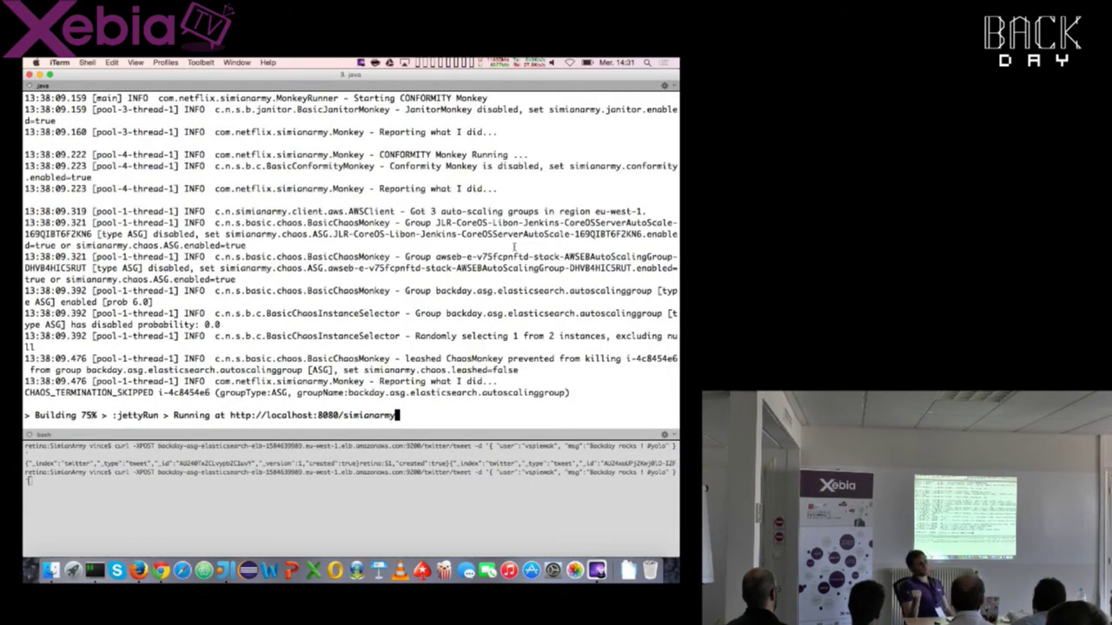